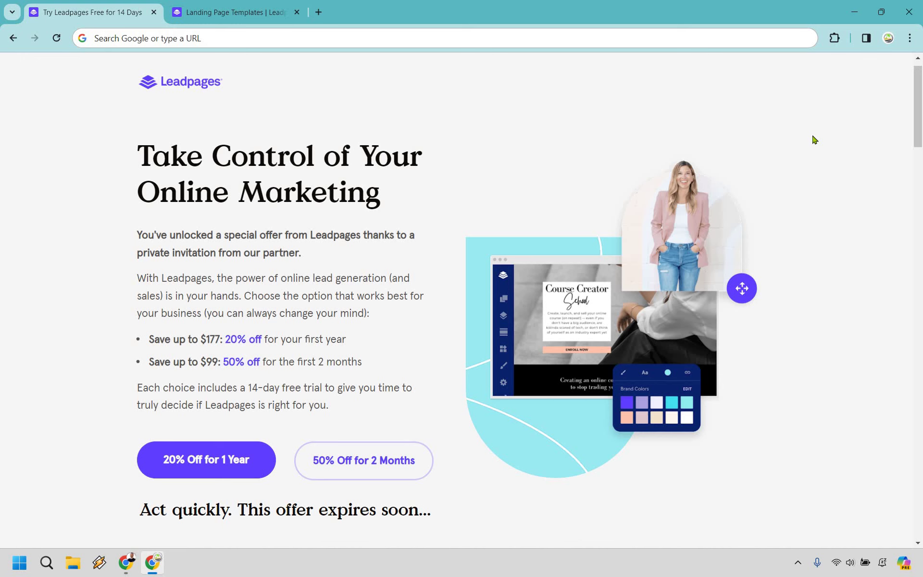
Browse the landing page templates and create a page named "Free Gift" from the Free E-book Opt-in Page template
{"action": "left_click", "coordinate": [214, 7]}
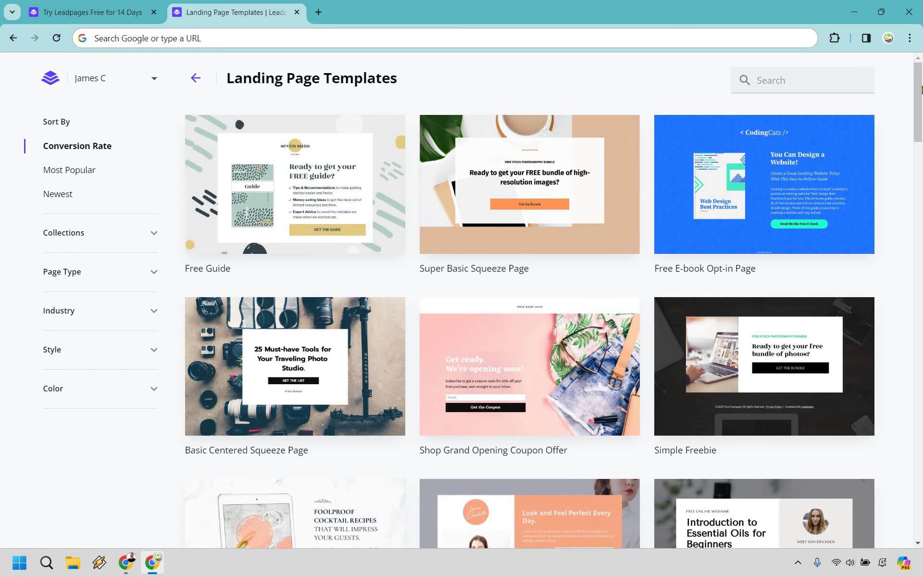
{"action": "left_click_drag", "start_coordinate": [920, 146], "coordinate": [920, 457]}
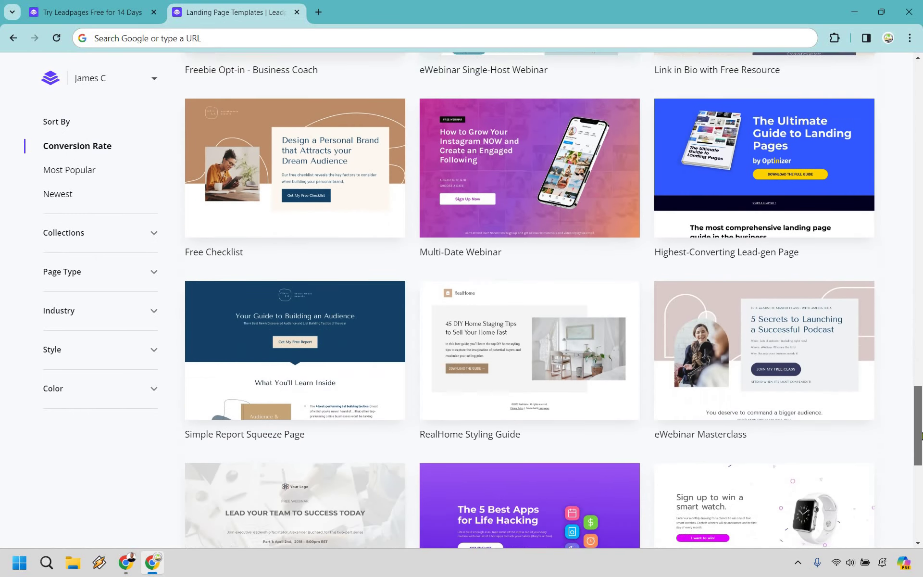
{"action": "scroll", "coordinate": [920, 219], "scroll_direction": "down", "scroll_amount": 3}
{"action": "key", "text": "Home"}
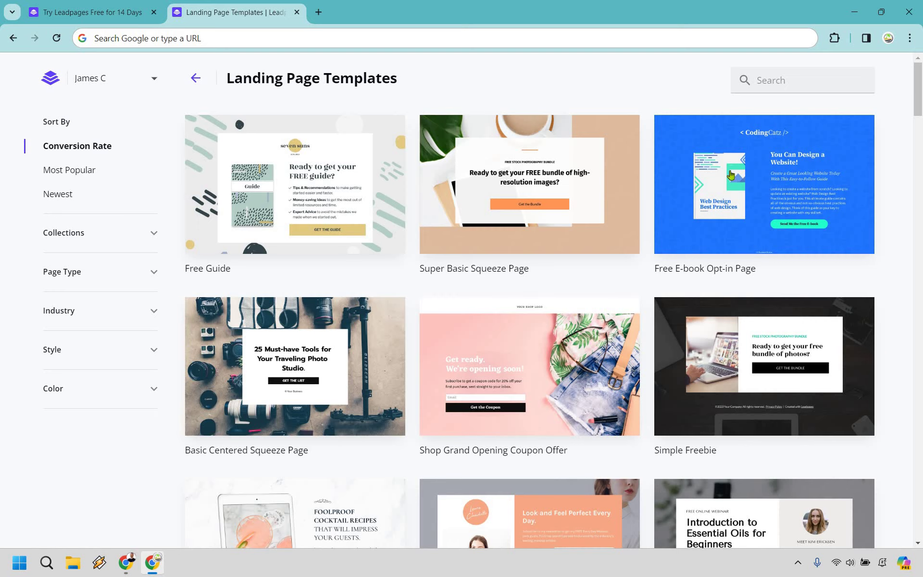
{"action": "mouse_move", "coordinate": [799, 194]}
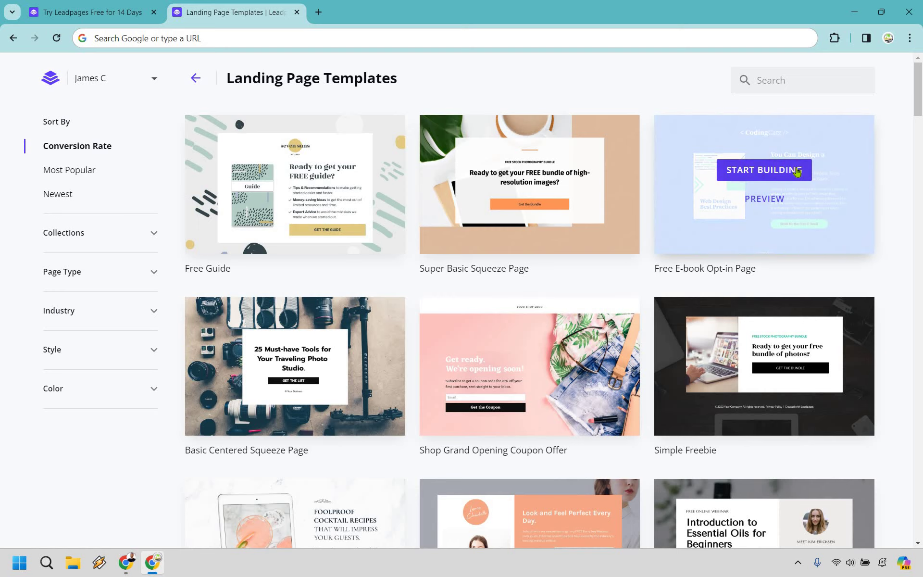
{"action": "left_click", "coordinate": [797, 170]}
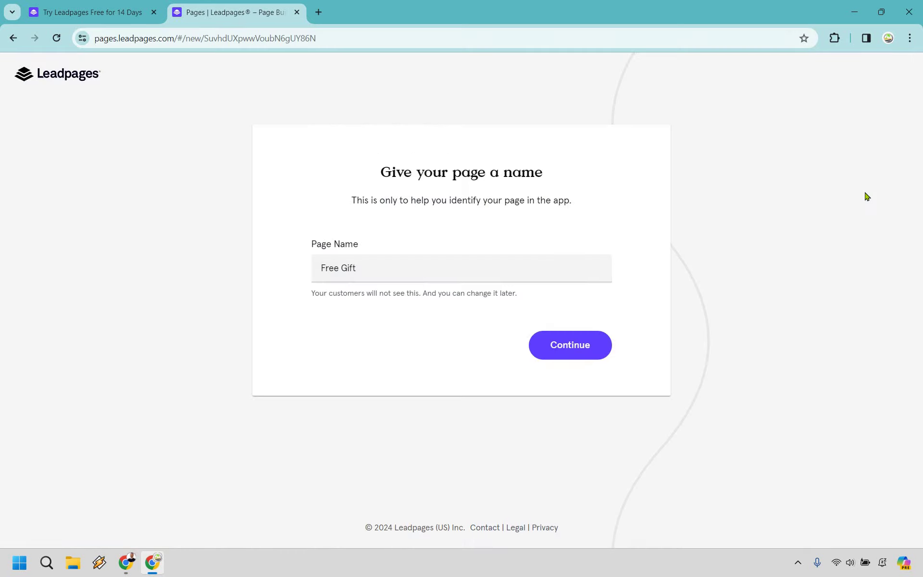
{"action": "left_click", "coordinate": [589, 347]}
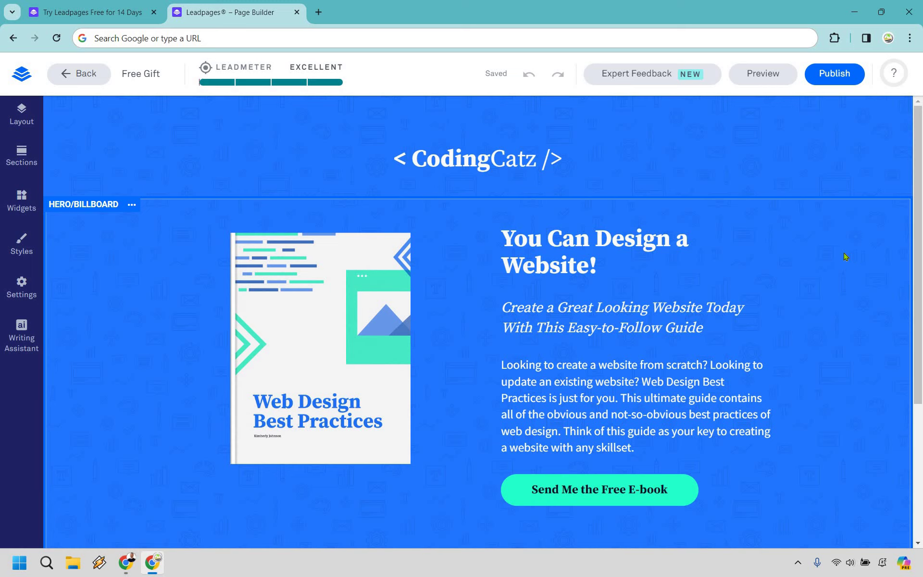
Review the detailed Leadmeter checks and look over the whole landing page down to its footer
{"action": "left_click", "coordinate": [306, 74]}
{"action": "left_click", "coordinate": [259, 288]}
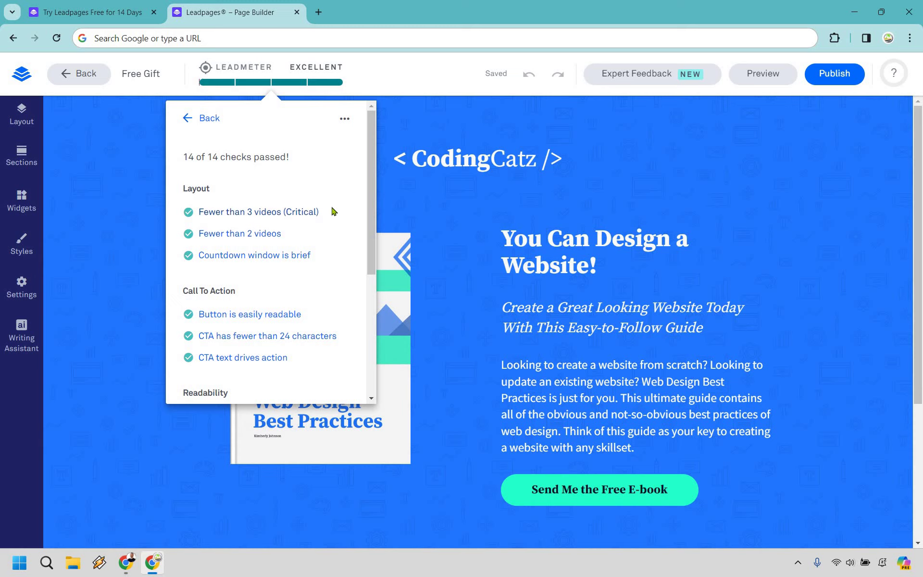
{"action": "scroll", "coordinate": [332, 214], "scroll_direction": "down", "scroll_amount": 4}
{"action": "scroll", "coordinate": [332, 211], "scroll_direction": "down", "scroll_amount": 1}
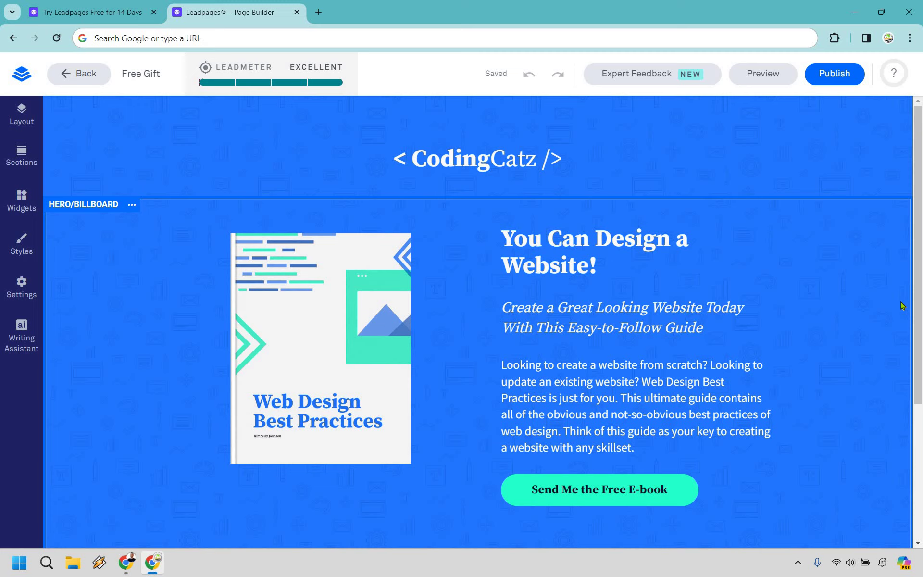
{"action": "scroll", "coordinate": [901, 306], "scroll_direction": "down", "scroll_amount": 3}
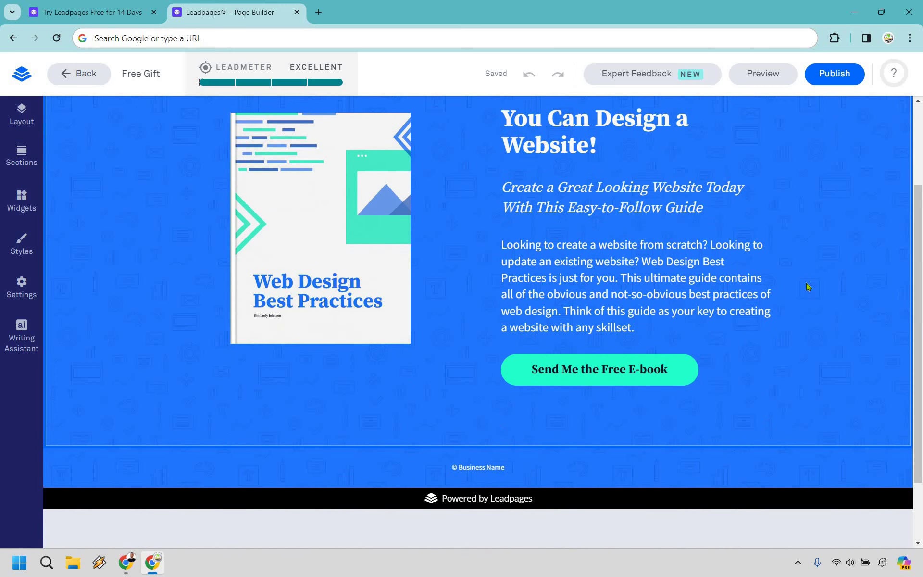
{"action": "scroll", "coordinate": [807, 286], "scroll_direction": "up", "scroll_amount": 3}
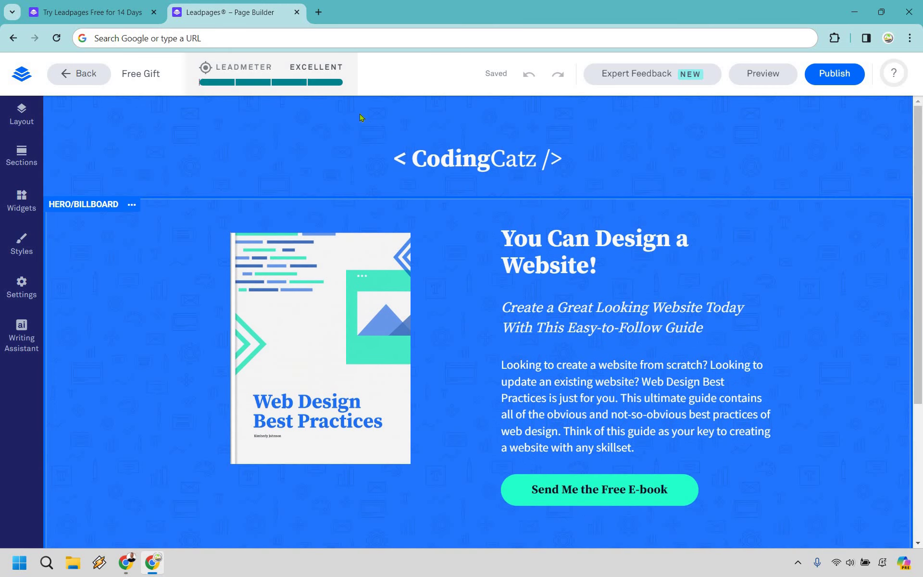
Replace the header text at the top of the landing page with "Free Cheatsheet"
{"action": "left_click", "coordinate": [453, 160]}
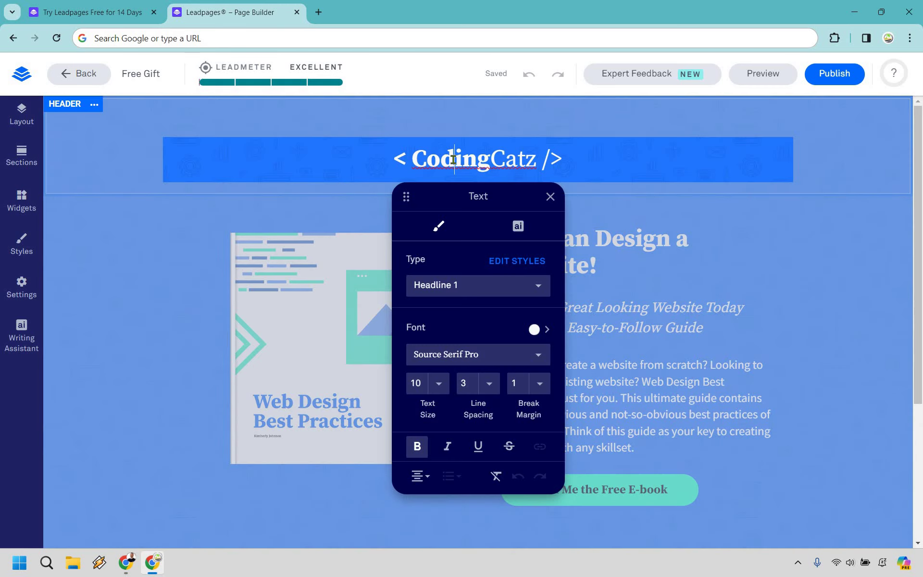
{"action": "triple_click", "coordinate": [420, 158]}
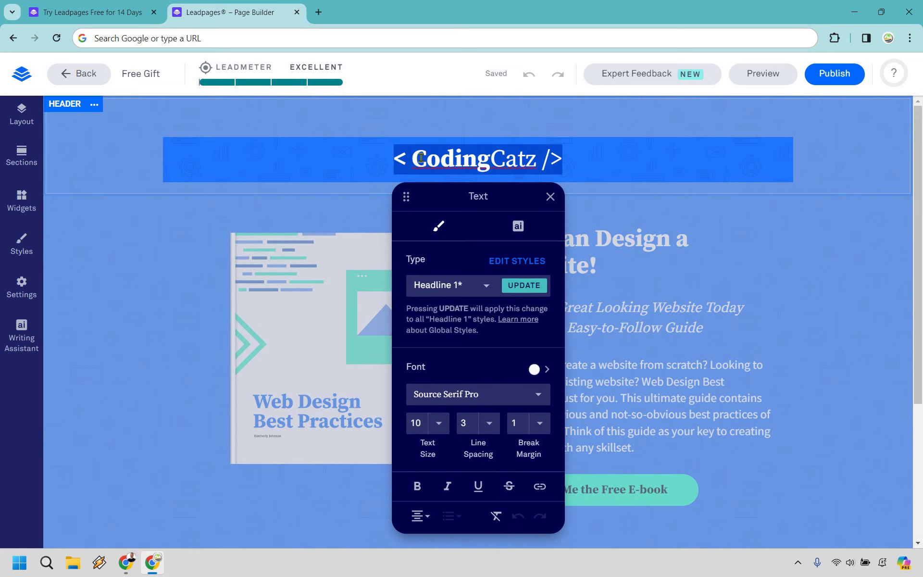
{"action": "type", "text": "Fee"}
{"action": "key", "text": "BackSpace"}
{"action": "key", "text": "BackSpace"}
{"action": "type", "text": "ree"}
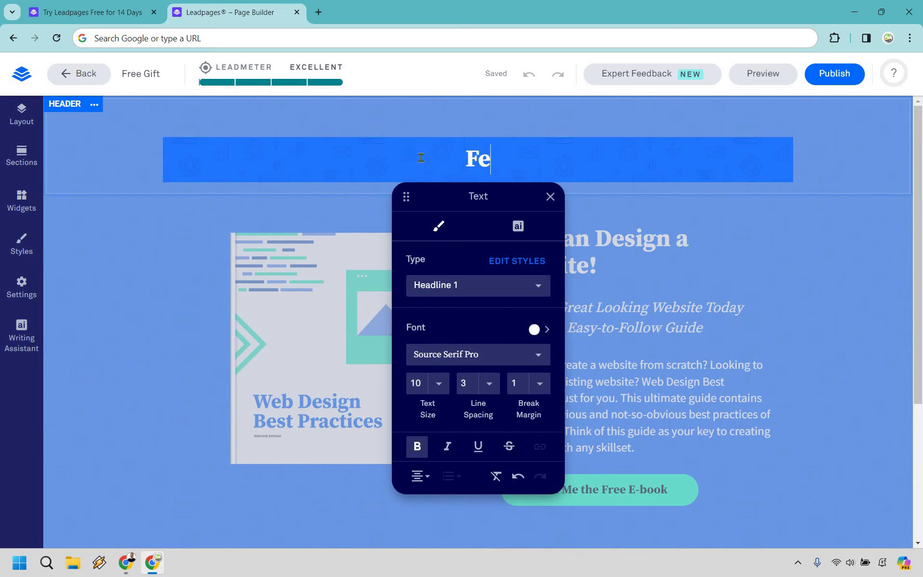
{"action": "type", "text": " Cheatsheet"}
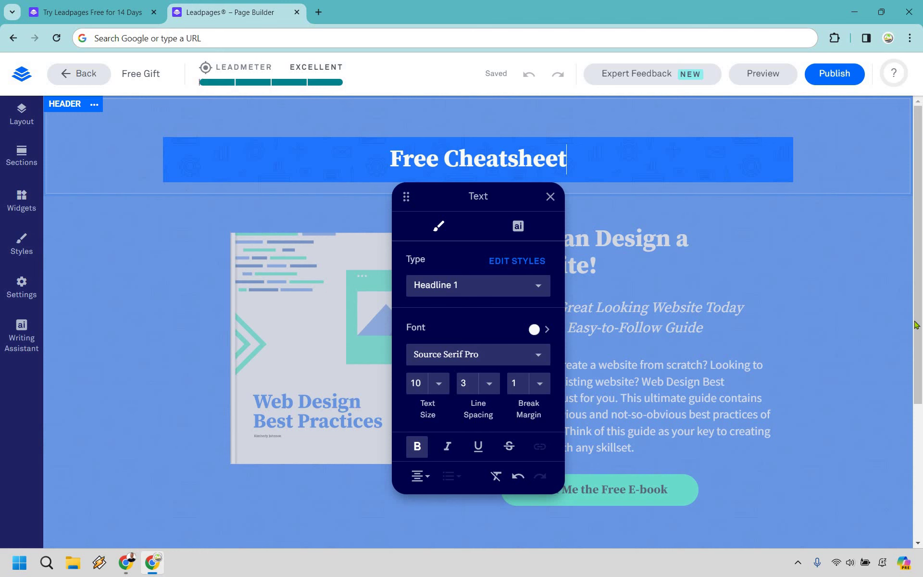
{"action": "left_click", "coordinate": [874, 364]}
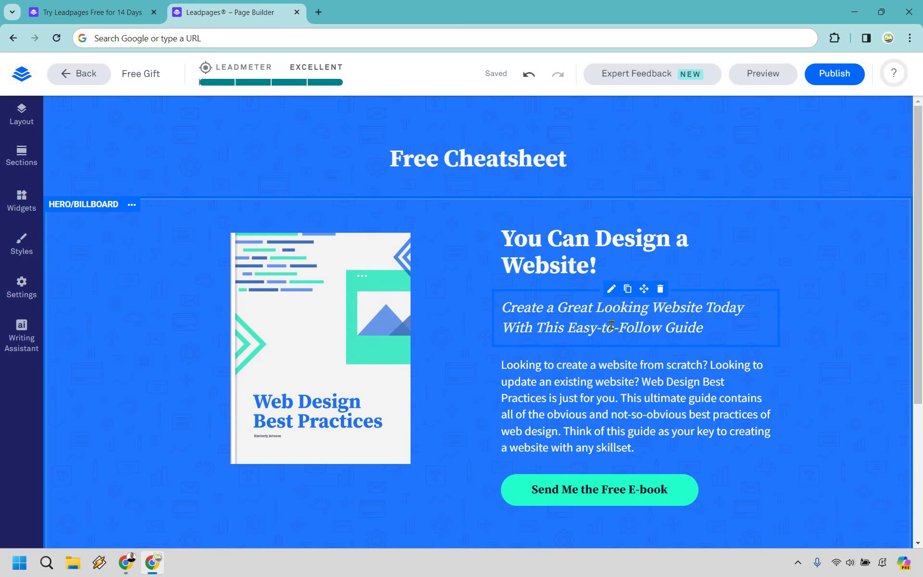
Change the hero section's main headline to "You Can Start Your YouTube Channel Today"
{"action": "left_click", "coordinate": [574, 252]}
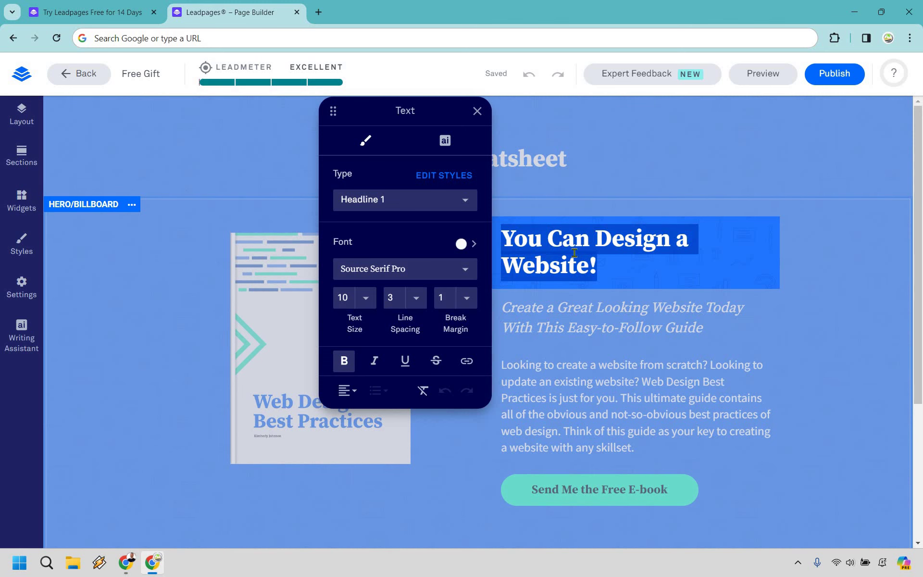
{"action": "type", "text": "You Can Start Your YouTube Channel Today"}
{"action": "left_click", "coordinate": [875, 321]}
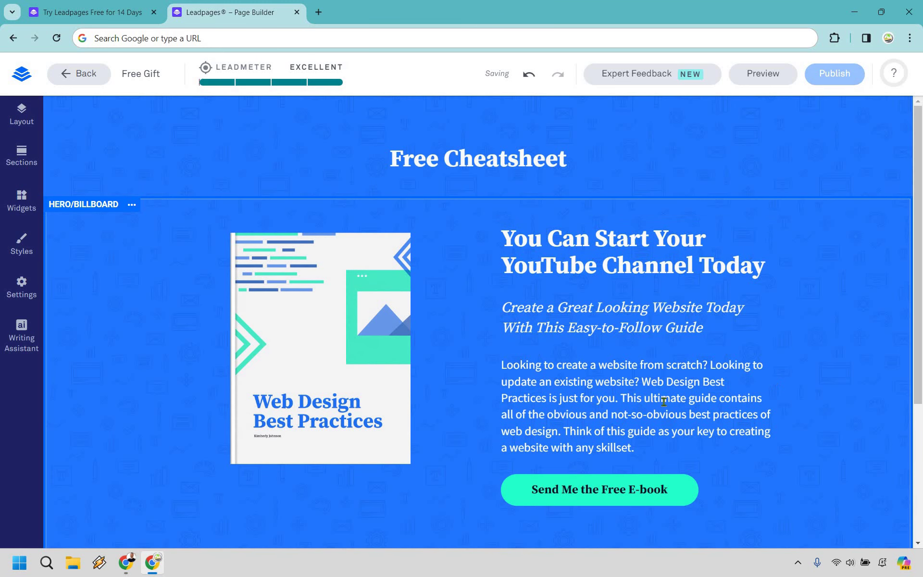
Replace the italic subheadline with "Start From Scratch And Start Generating Leads For Your Biz This Week"
{"action": "left_click", "coordinate": [704, 329]}
{"action": "key", "text": "ctrl+shift+Left"}
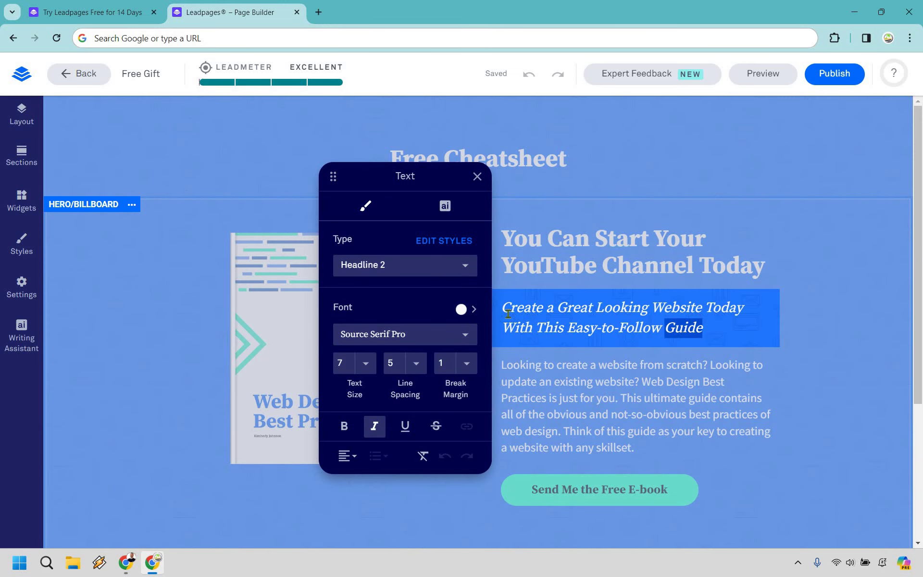
{"action": "key", "text": "ctrl+shift+Left"}
{"action": "key", "text": "ctrl+shift+Left"}
{"action": "key", "text": "ctrl+shift+Left"}
{"action": "key", "text": "ctrl+shift+Left"}
{"action": "key", "text": "ctrl+shift+Left"}
{"action": "key", "text": "ctrl+shift+Left"}
{"action": "key", "text": "ctrl+shift+Left"}
{"action": "key", "text": "ctrl+shift+Left"}
{"action": "key", "text": "ctrl+shift+Left"}
{"action": "key", "text": "ctrl+shift+Left"}
{"action": "key", "text": "ctrl+shift+Left"}
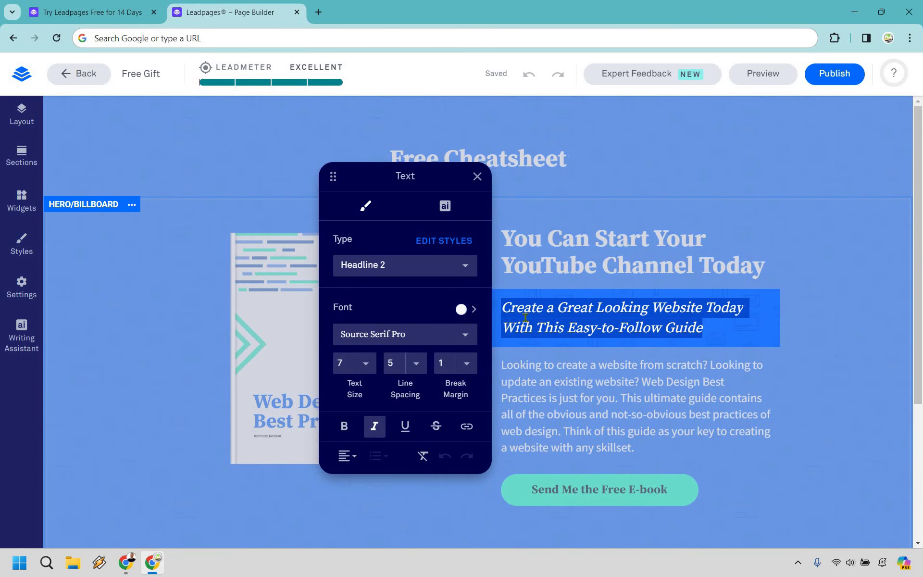
{"action": "type", "text": "Start From Scratch And Start Generating Leads For Your Biz This Week"}
{"action": "key", "text": "Escape"}
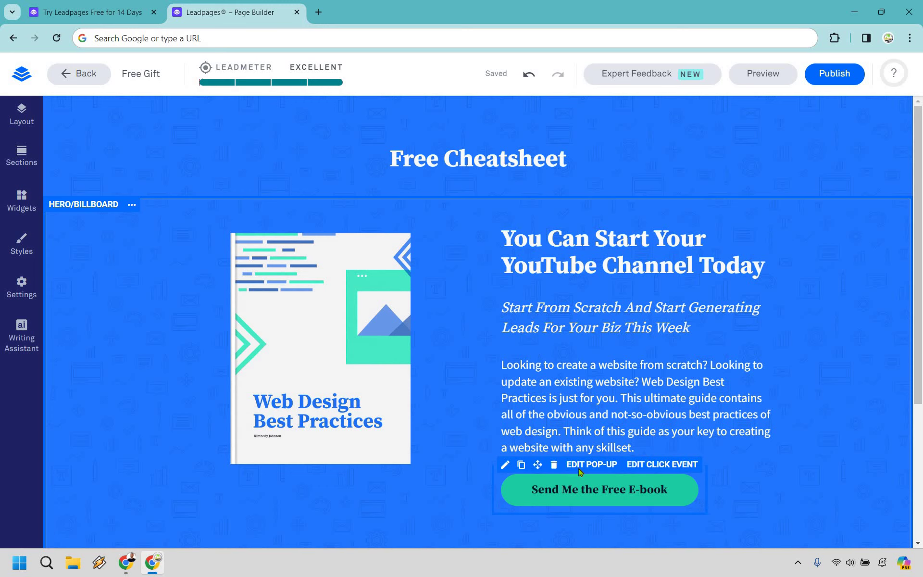
Open the e-book button's pop-up, check its headline text, and open the integration settings of its email form
{"action": "left_click", "coordinate": [580, 467]}
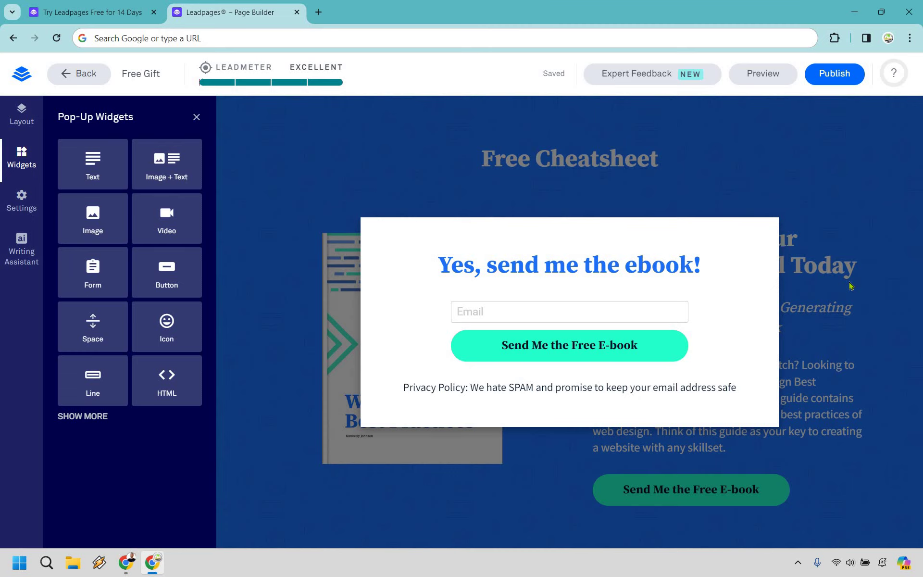
{"action": "double_click", "coordinate": [497, 263]}
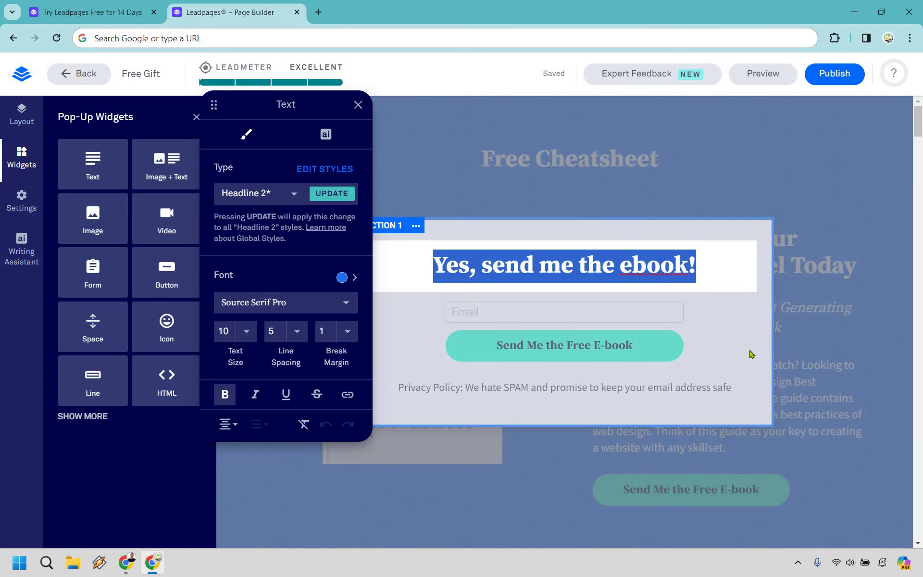
{"action": "left_click", "coordinate": [593, 301]}
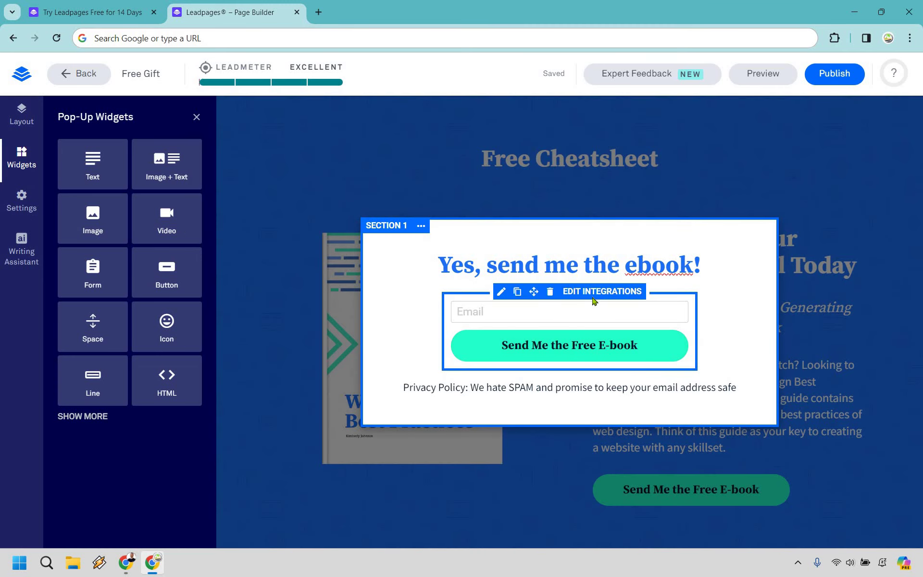
{"action": "left_click", "coordinate": [593, 291]}
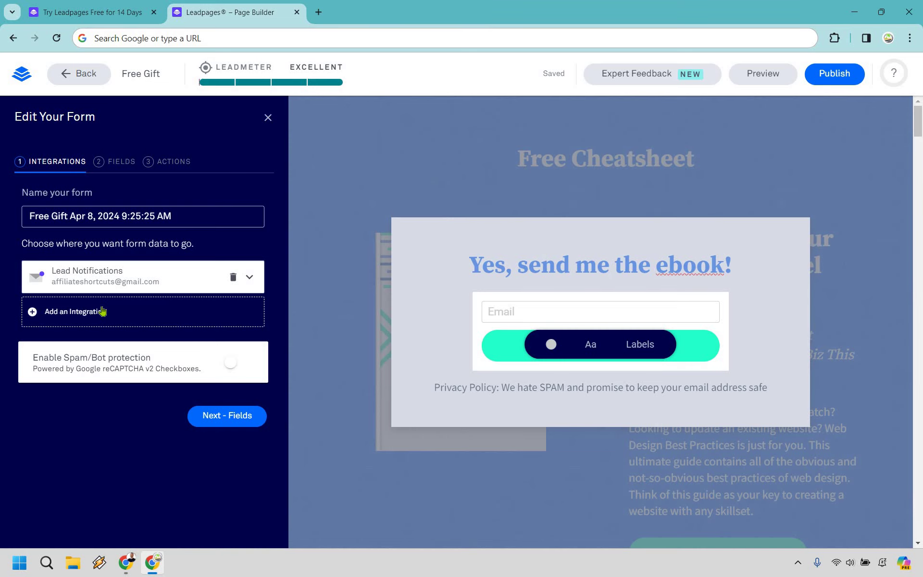
Examine the native and Zapier-powered integrations available for the form, and return to the page builder
{"action": "left_click", "coordinate": [102, 311]}
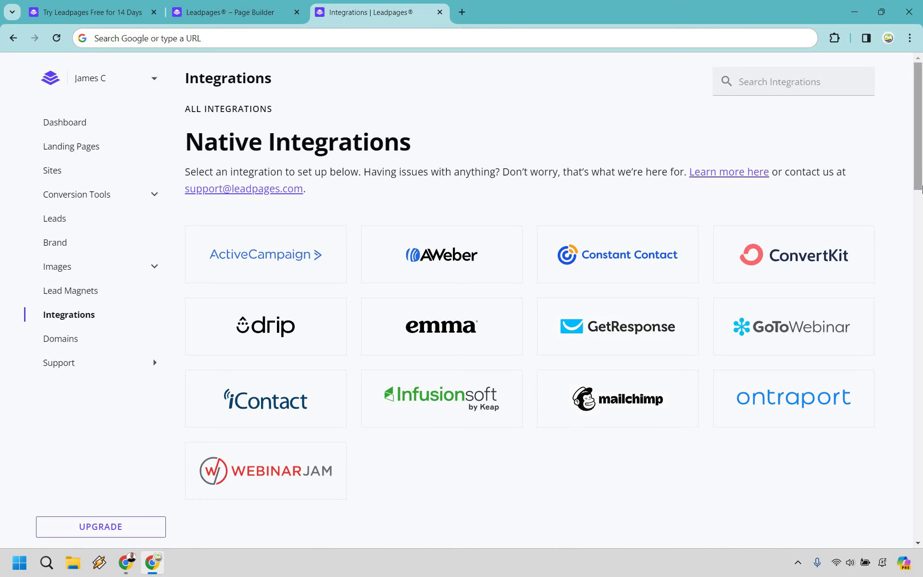
{"action": "scroll", "coordinate": [921, 210], "scroll_direction": "down", "scroll_amount": 10}
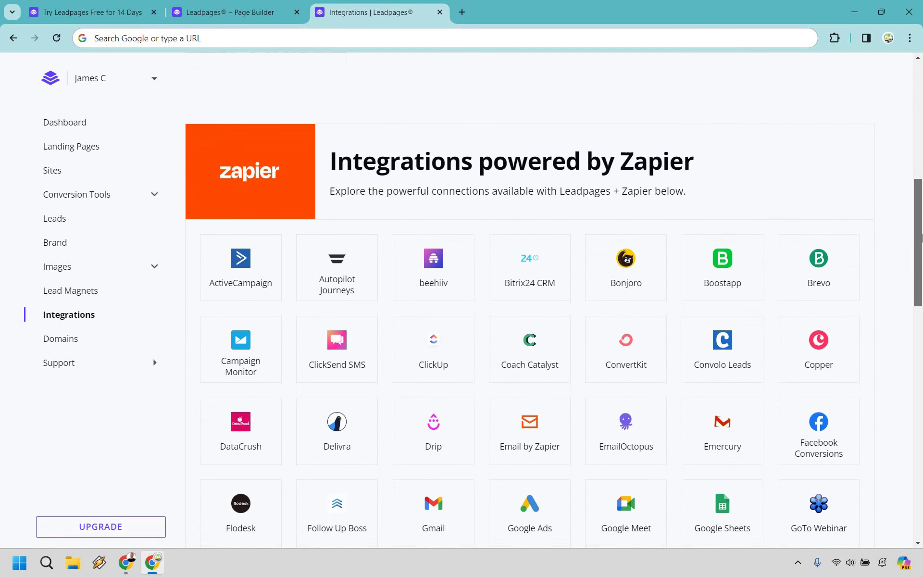
{"action": "scroll", "coordinate": [921, 236], "scroll_direction": "down", "scroll_amount": 1}
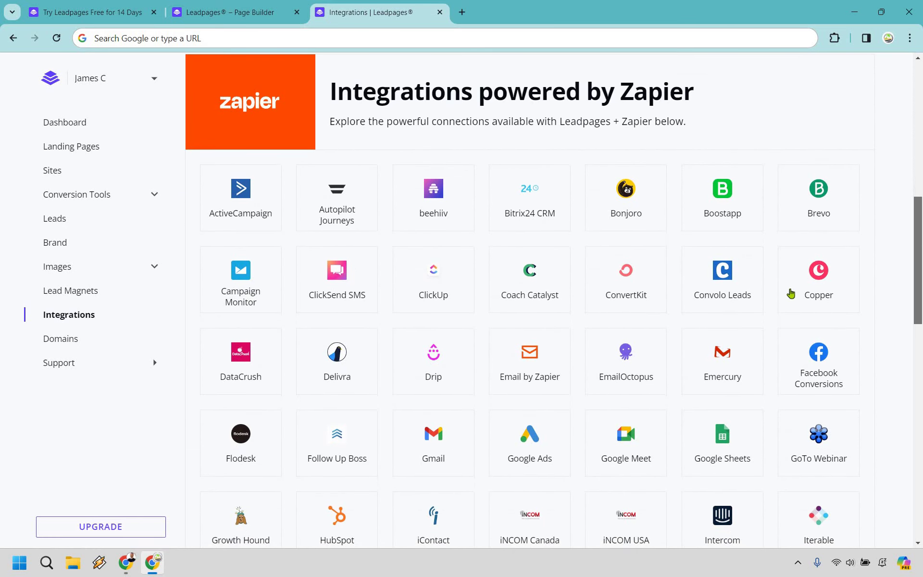
{"action": "scroll", "coordinate": [902, 235], "scroll_direction": "down", "scroll_amount": 8}
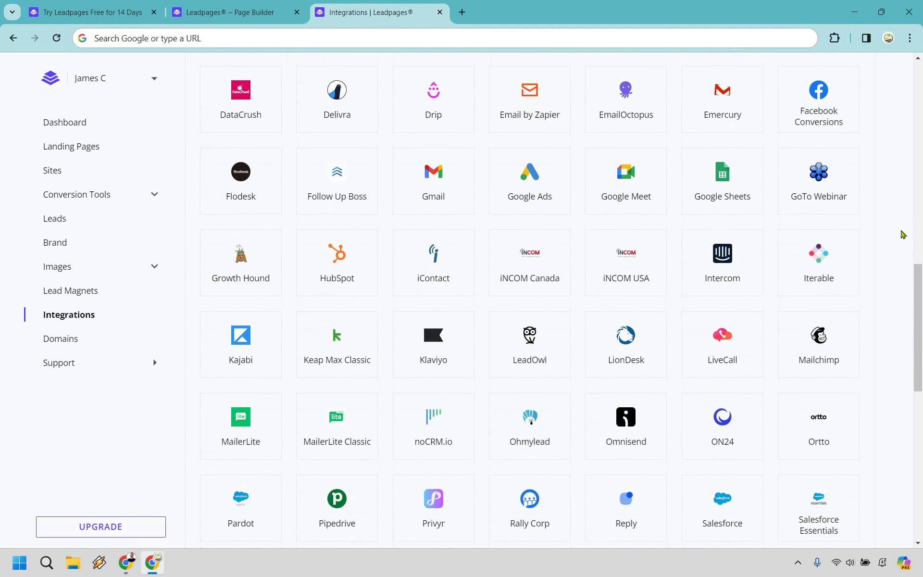
{"action": "scroll", "coordinate": [900, 338], "scroll_direction": "down", "scroll_amount": 4}
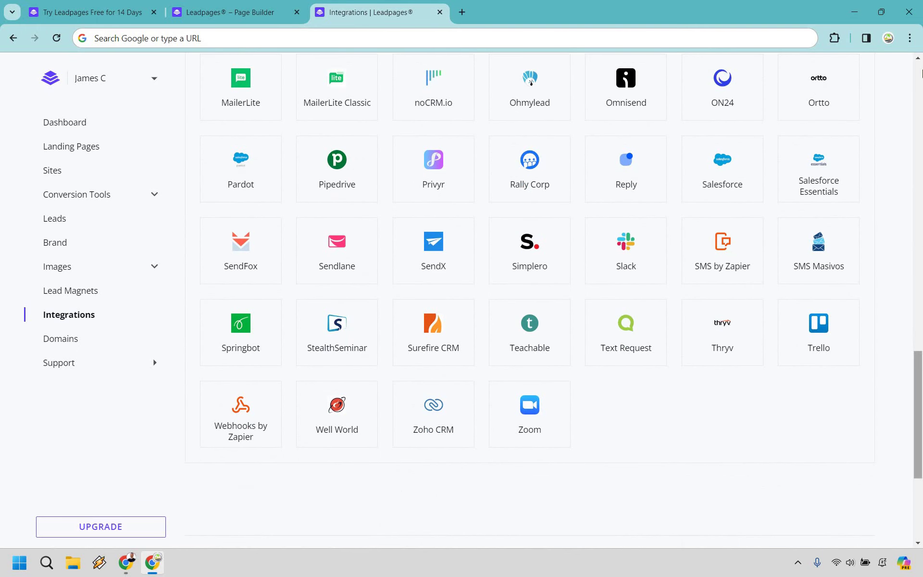
{"action": "left_click_drag", "start_coordinate": [917, 331], "coordinate": [913, 130]}
{"action": "scroll", "coordinate": [913, 131], "scroll_direction": "up", "scroll_amount": 1}
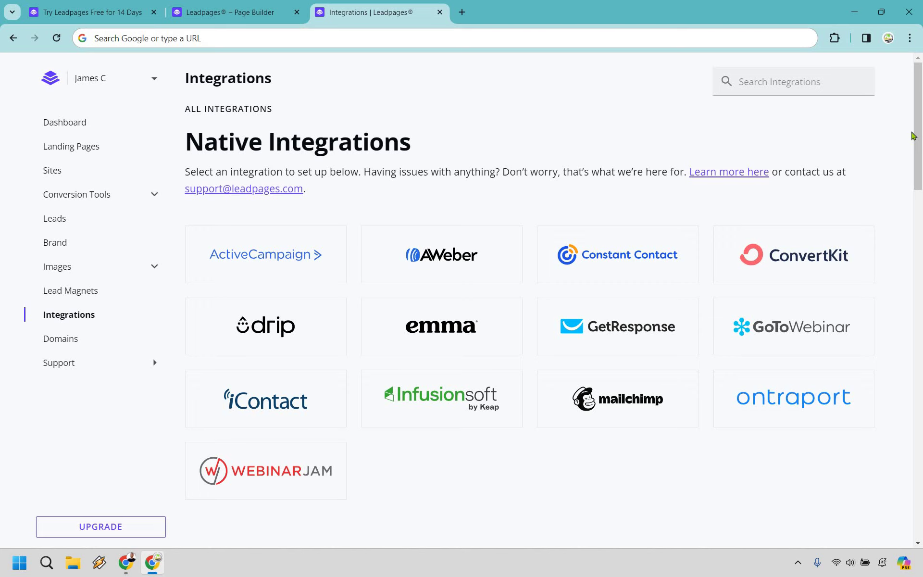
{"action": "left_click", "coordinate": [440, 12]}
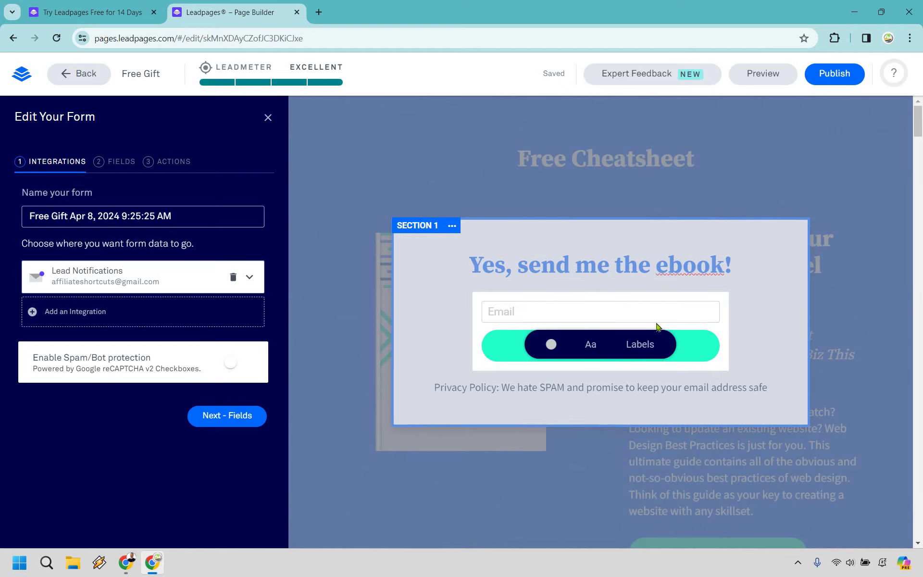
Close the form settings, look over the pop-up's form, and exit the pop-up to return to the landing page
{"action": "left_click", "coordinate": [565, 382]}
{"action": "left_click", "coordinate": [535, 380]}
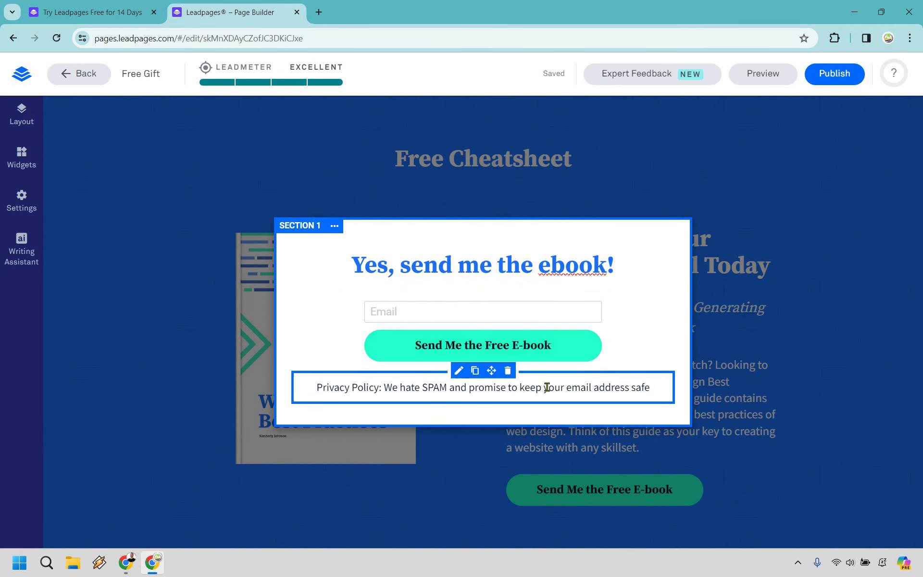
{"action": "left_click", "coordinate": [538, 349]}
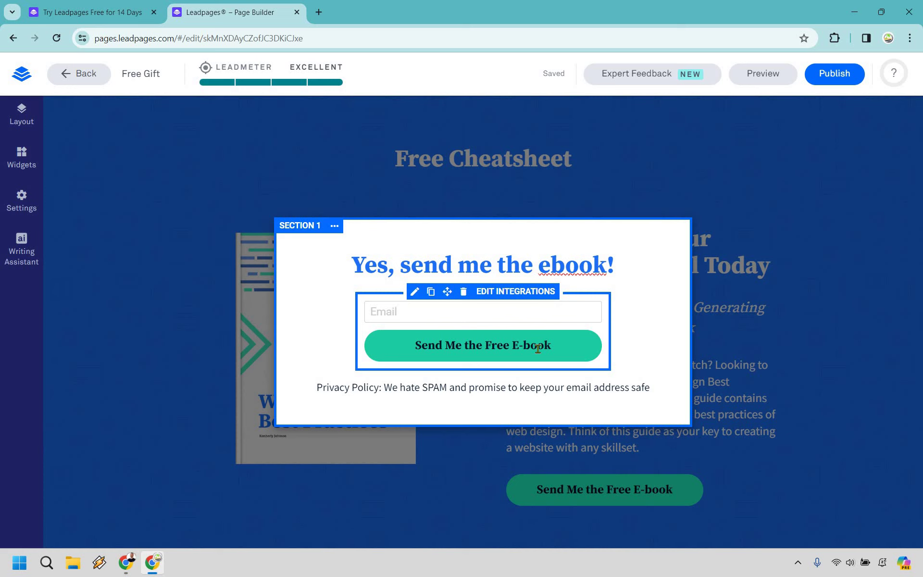
{"action": "left_click", "coordinate": [891, 282]}
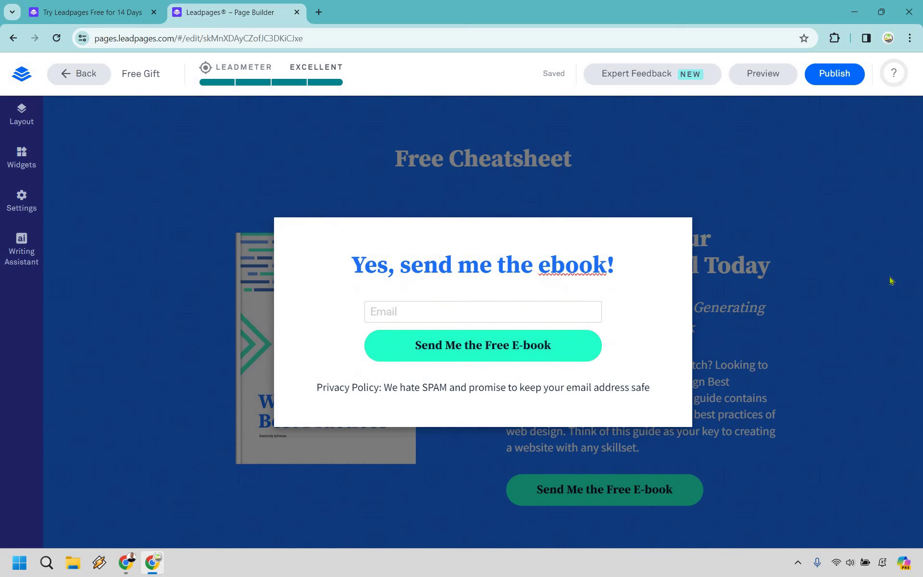
{"action": "left_click", "coordinate": [876, 214]}
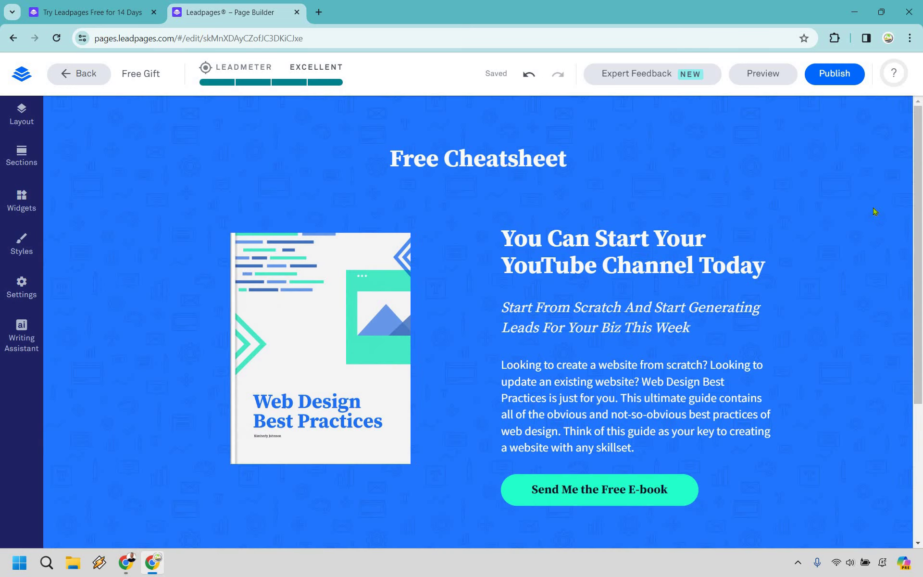
Look over the landing page and examine the ready-made About and Plans/Pricing section designs
{"action": "scroll", "coordinate": [868, 206], "scroll_direction": "down", "scroll_amount": 3}
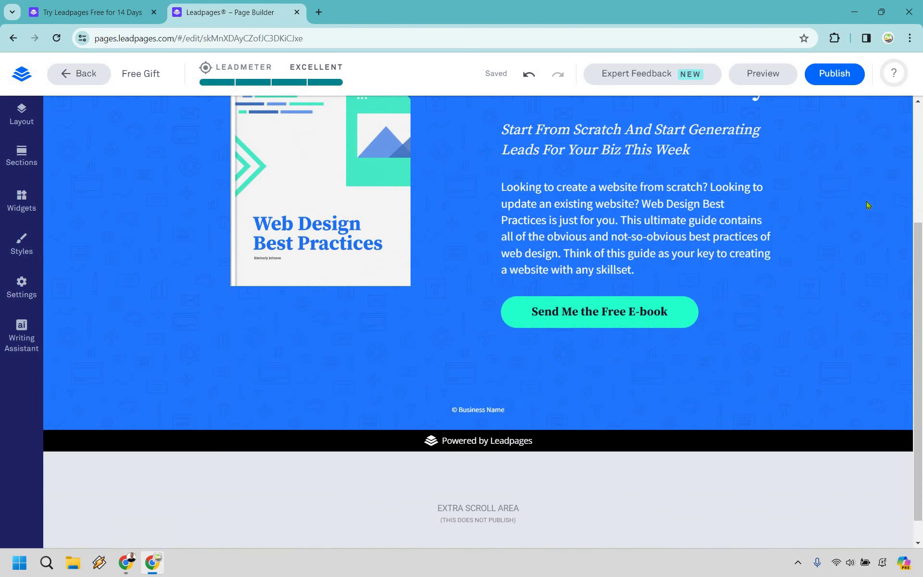
{"action": "scroll", "coordinate": [867, 205], "scroll_direction": "up", "scroll_amount": 3}
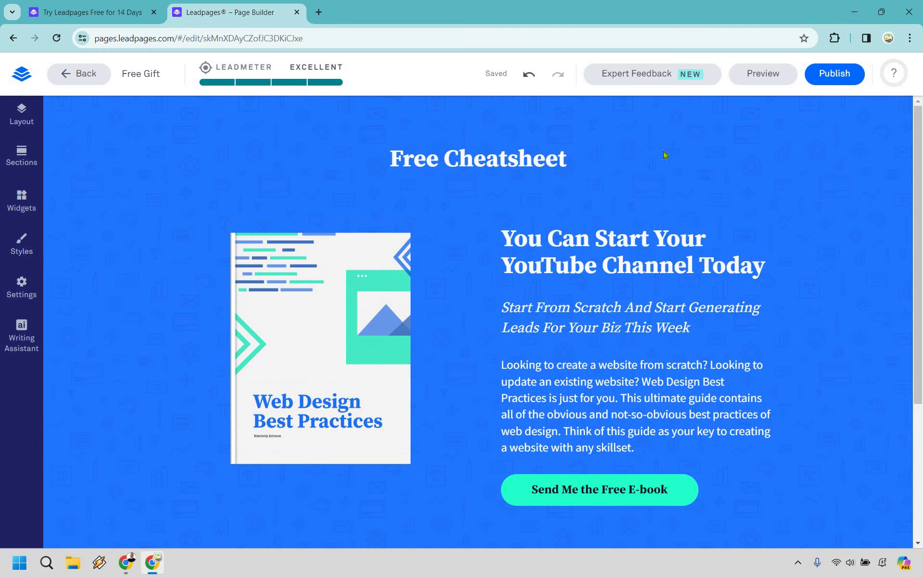
{"action": "left_click", "coordinate": [22, 152]}
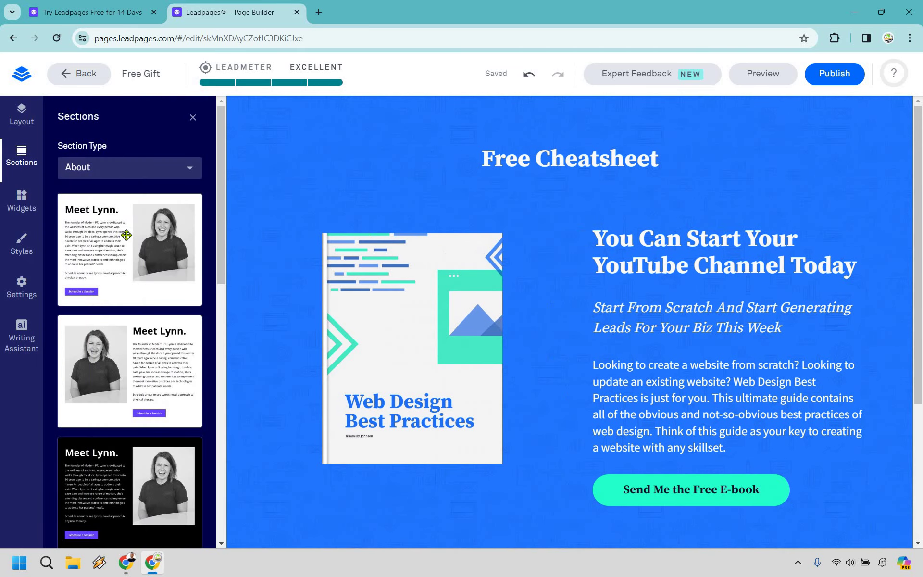
{"action": "scroll", "coordinate": [127, 207], "scroll_direction": "down", "scroll_amount": 2}
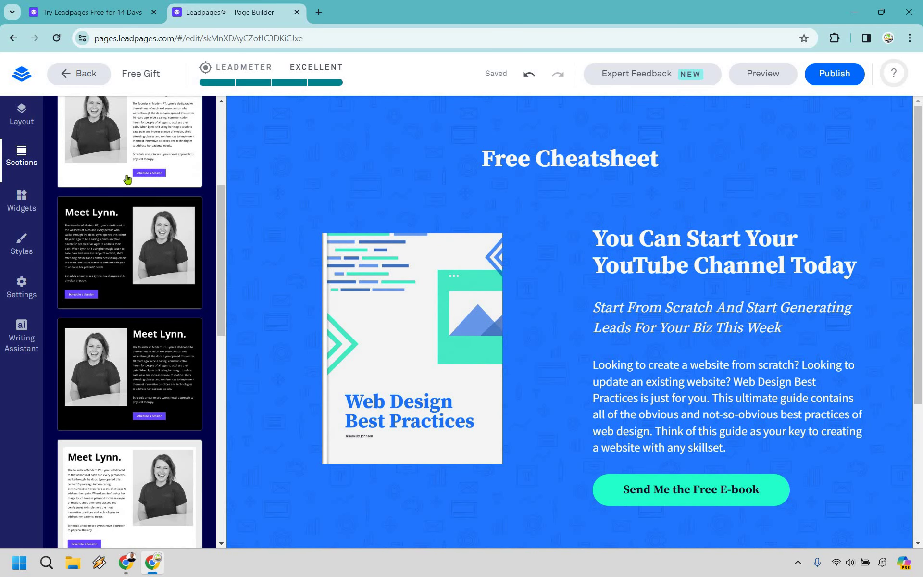
{"action": "scroll", "coordinate": [126, 176], "scroll_direction": "up", "scroll_amount": 2}
{"action": "left_click", "coordinate": [126, 171]}
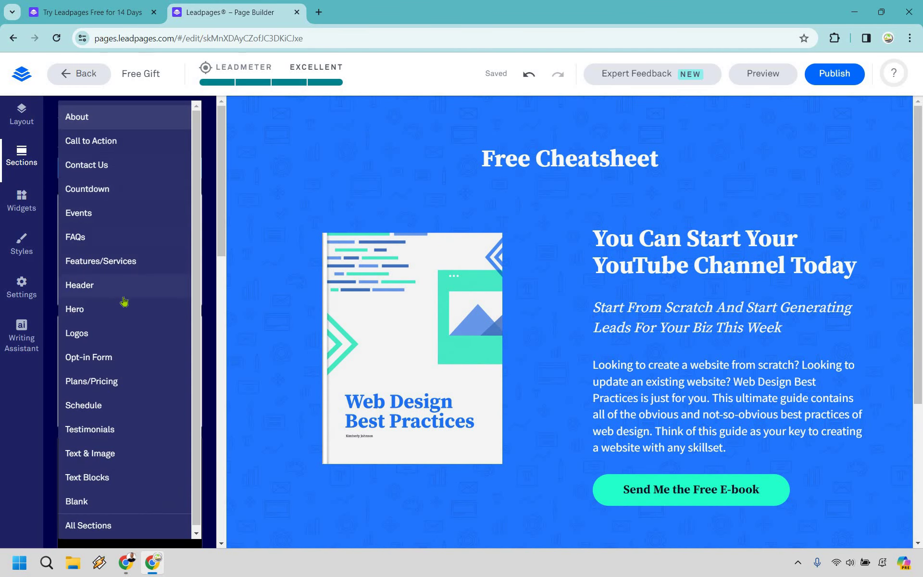
{"action": "left_click", "coordinate": [110, 378]}
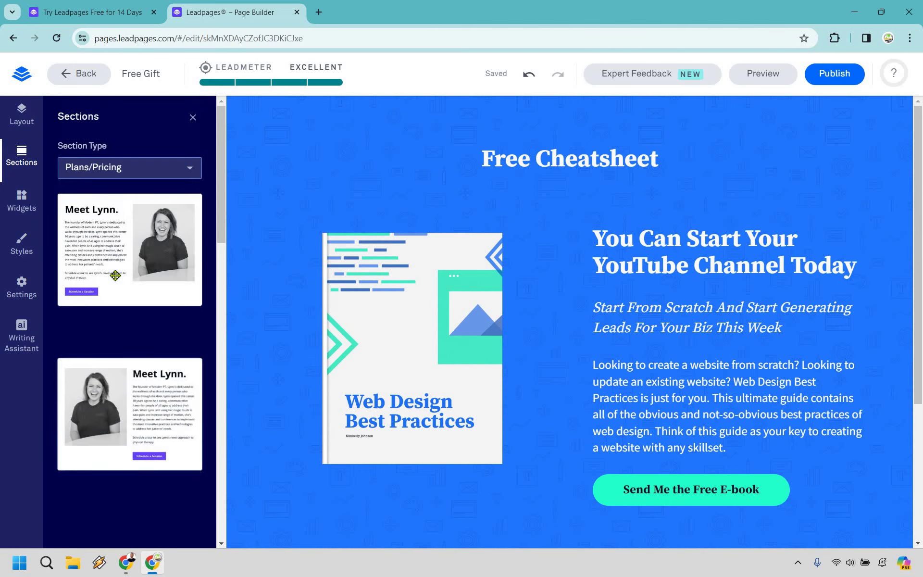
{"action": "scroll", "coordinate": [116, 250], "scroll_direction": "down", "scroll_amount": 6}
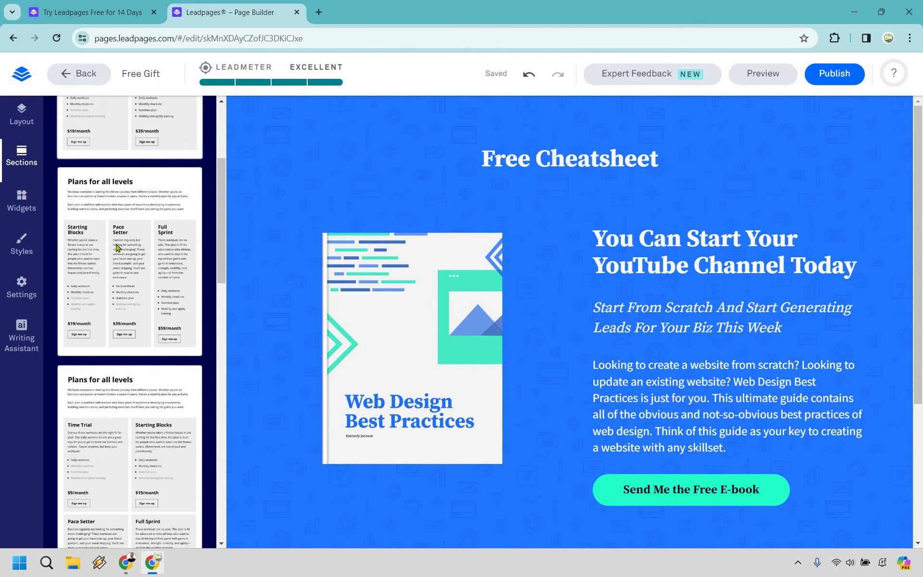
{"action": "scroll", "coordinate": [136, 278], "scroll_direction": "up", "scroll_amount": 6}
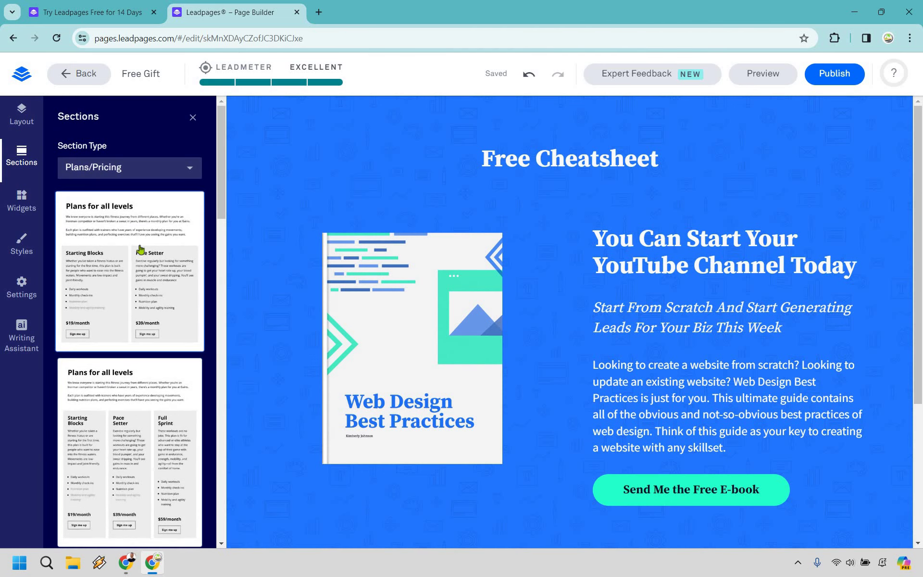
Add the first single-quote Testimonials section between the hero section and the footer, and undo the addition
{"action": "left_click", "coordinate": [136, 168]}
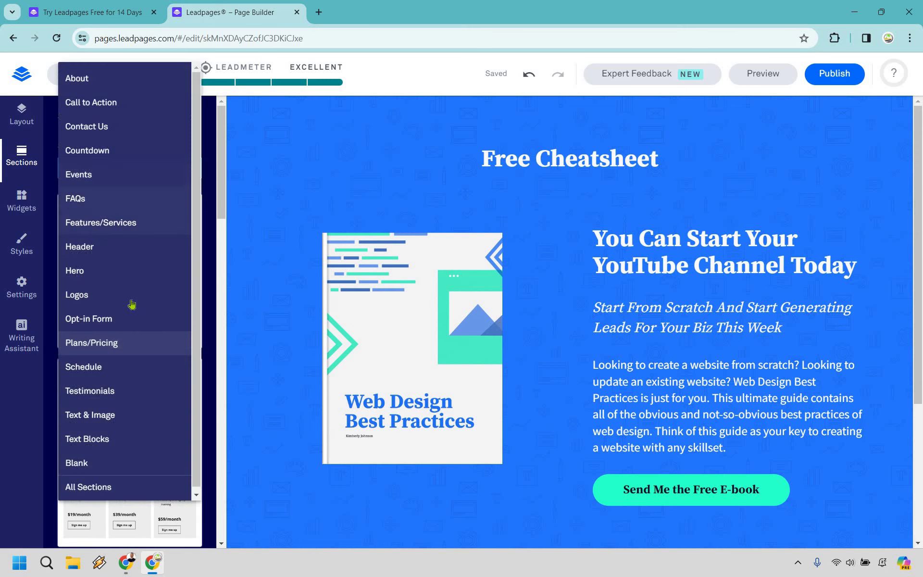
{"action": "left_click", "coordinate": [111, 387]}
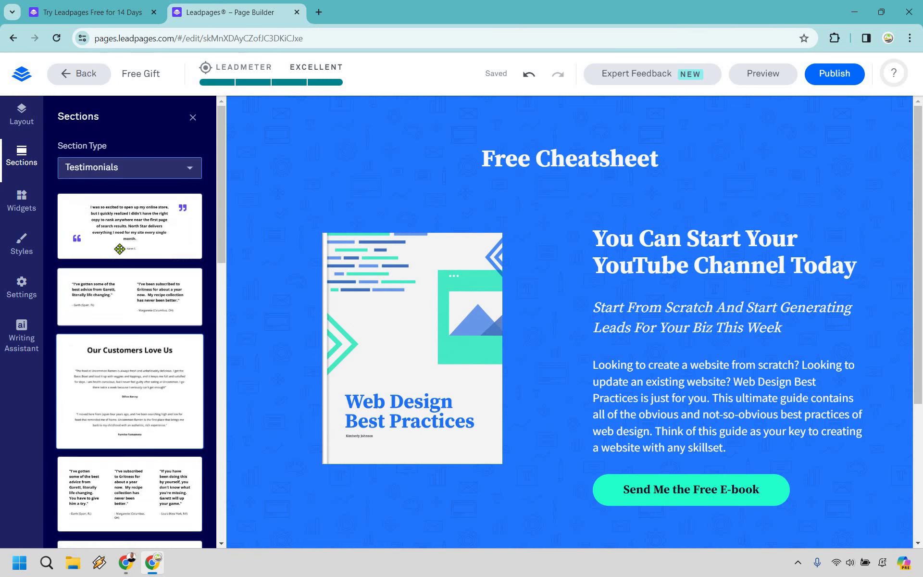
{"action": "scroll", "coordinate": [121, 253], "scroll_direction": "down", "scroll_amount": 5}
{"action": "scroll", "coordinate": [121, 253], "scroll_direction": "up", "scroll_amount": 5}
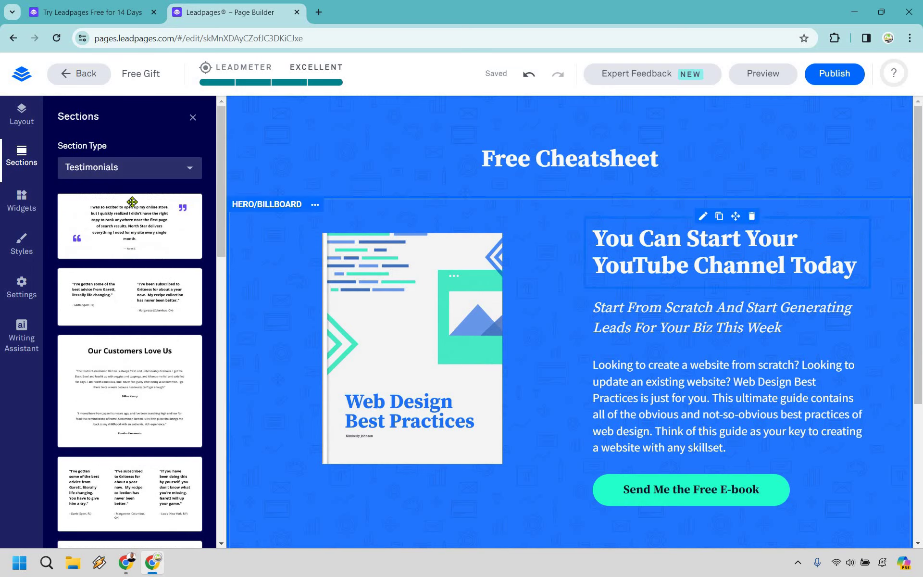
{"action": "scroll", "coordinate": [721, 240], "scroll_direction": "down", "scroll_amount": 4}
{"action": "left_click_drag", "start_coordinate": [127, 213], "coordinate": [667, 387]}
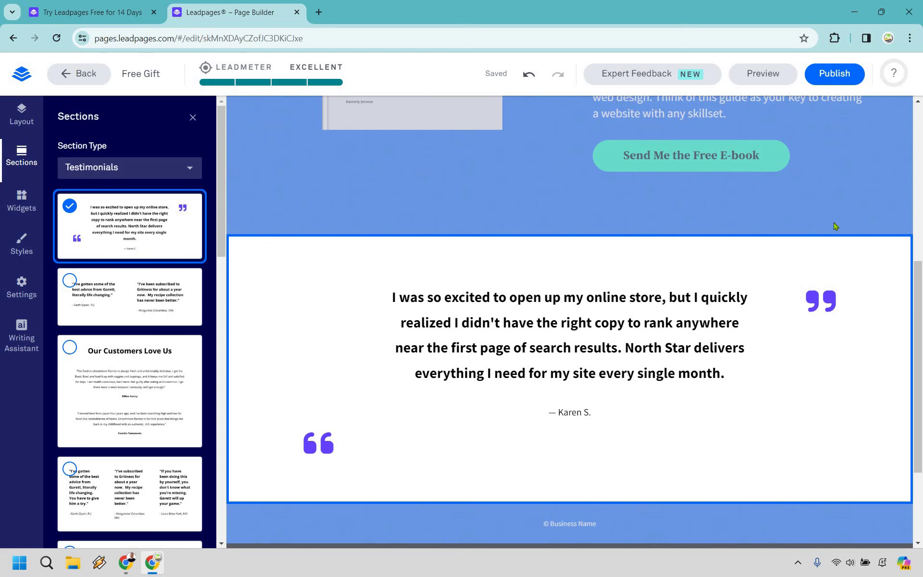
{"action": "left_click", "coordinate": [528, 77]}
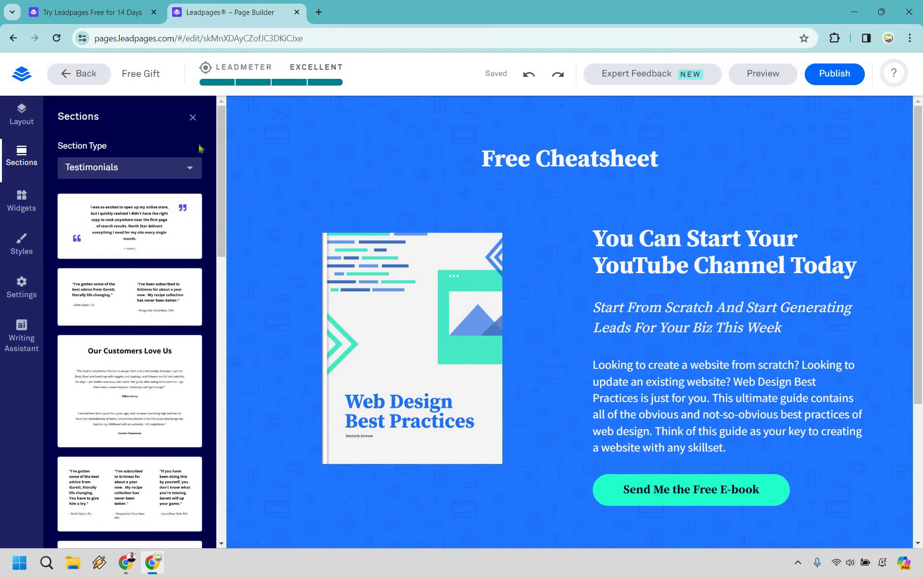
Insert an Image + Text widget between the body paragraph and the e-book button, and undo the insertion
{"action": "left_click", "coordinate": [21, 205]}
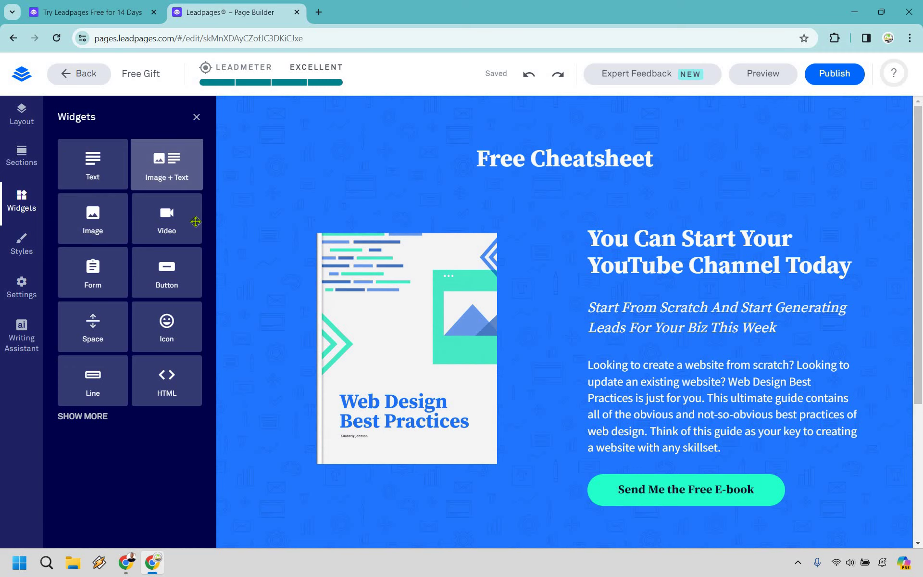
{"action": "left_click_drag", "start_coordinate": [196, 219], "coordinate": [735, 507]}
{"action": "scroll", "coordinate": [753, 368], "scroll_direction": "down", "scroll_amount": 3}
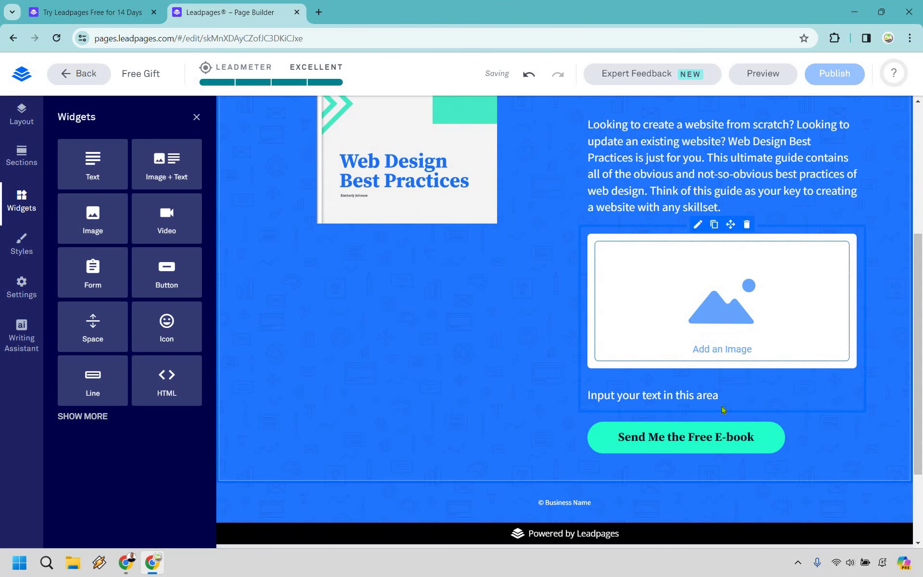
{"action": "left_click", "coordinate": [532, 77]}
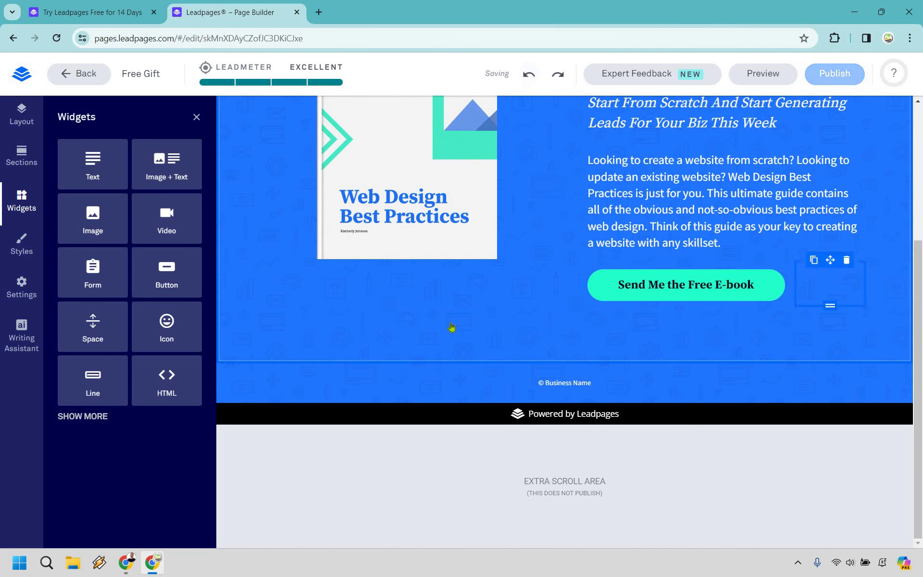
{"action": "scroll", "coordinate": [451, 326], "scroll_direction": "up", "scroll_amount": 4}
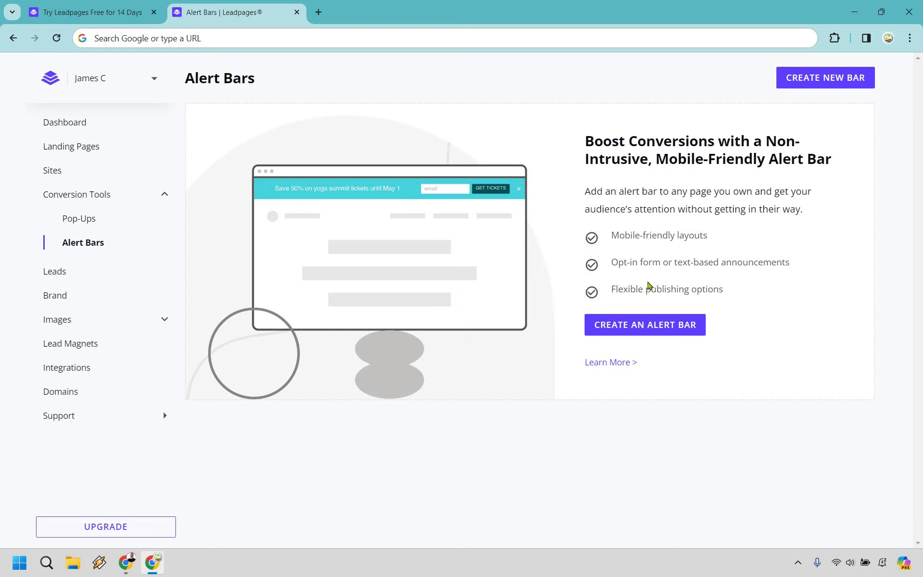
Create an alert bar named "Alert" and change its layout to text with a button
{"action": "left_click", "coordinate": [656, 325]}
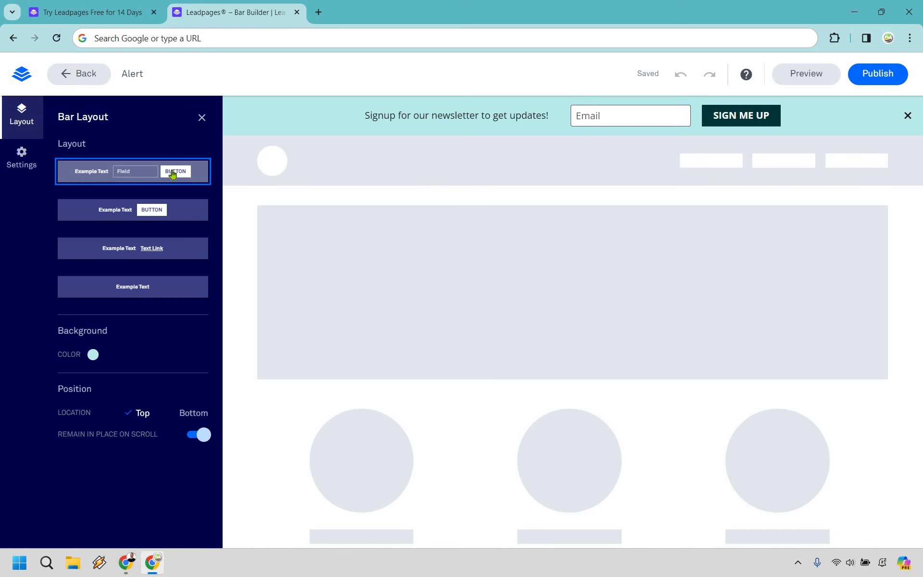
{"action": "left_click", "coordinate": [119, 215]}
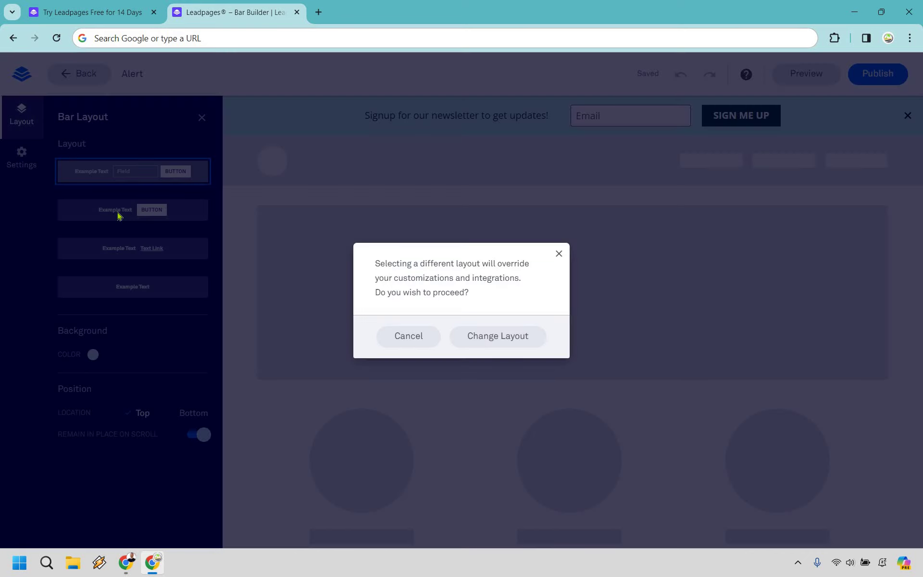
{"action": "left_click", "coordinate": [498, 336]}
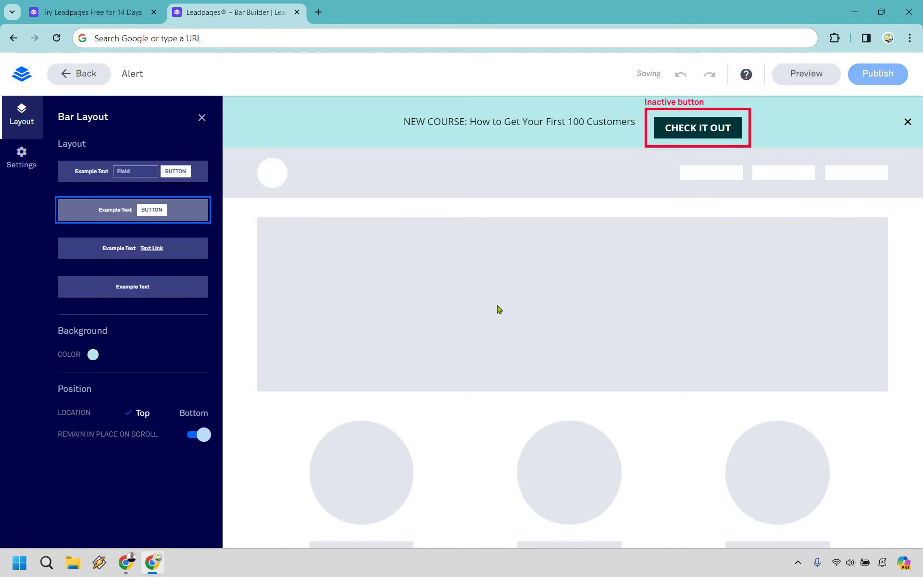
Try the alert bar's text-link, text-only, email-field and text-with-button layouts
{"action": "left_click", "coordinate": [183, 253]}
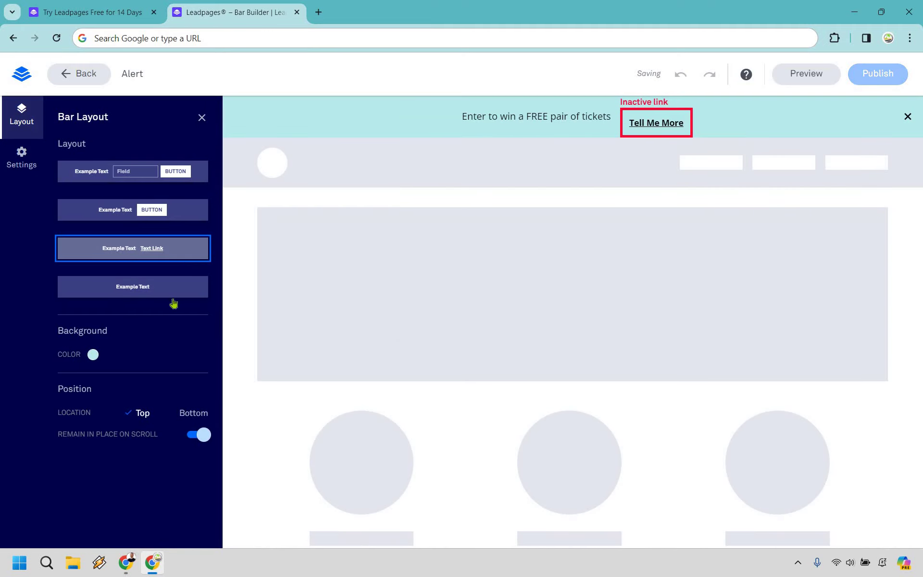
{"action": "left_click", "coordinate": [166, 299]}
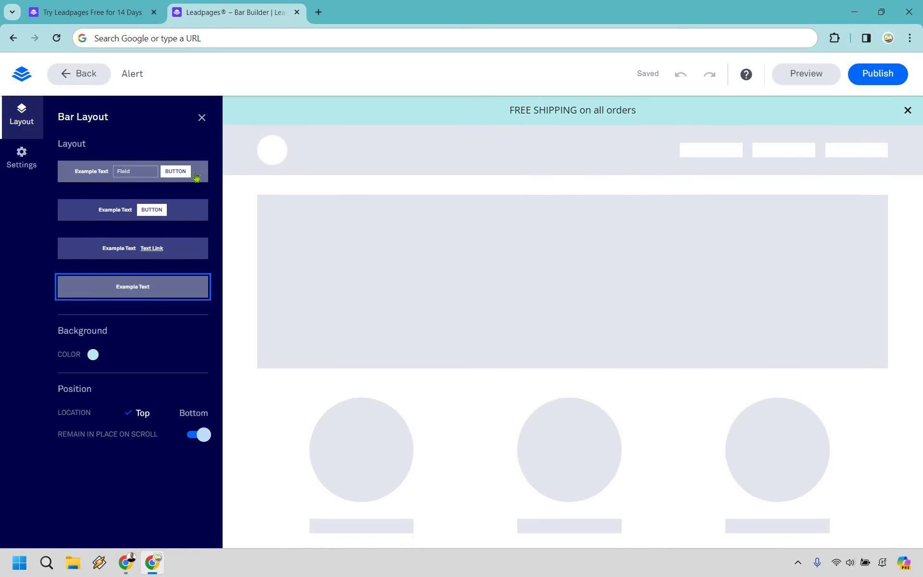
{"action": "left_click", "coordinate": [196, 177]}
{"action": "left_click", "coordinate": [198, 209]}
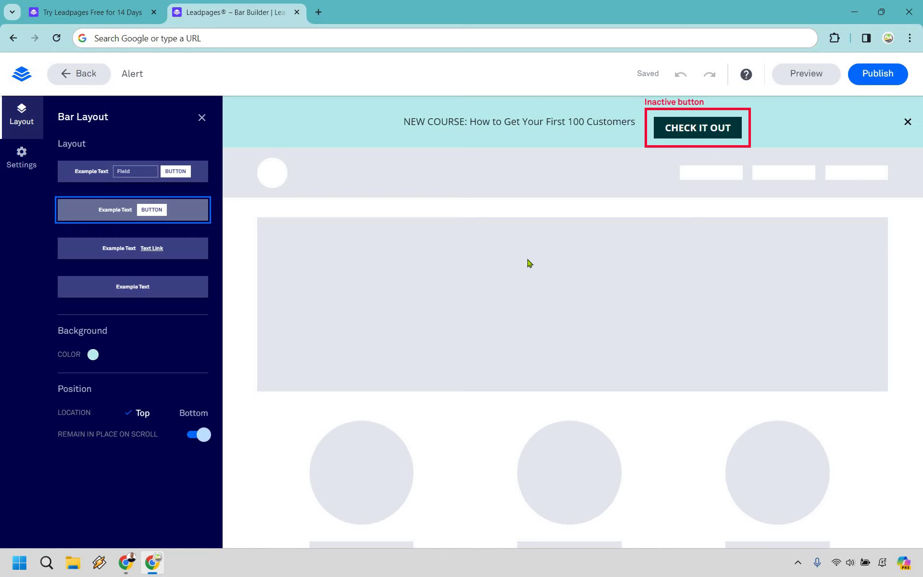
Apply the text-only layout to the alert bar and replace its message with "Use Coupon Code ISLAND To Save 20%"
{"action": "left_click", "coordinate": [176, 284]}
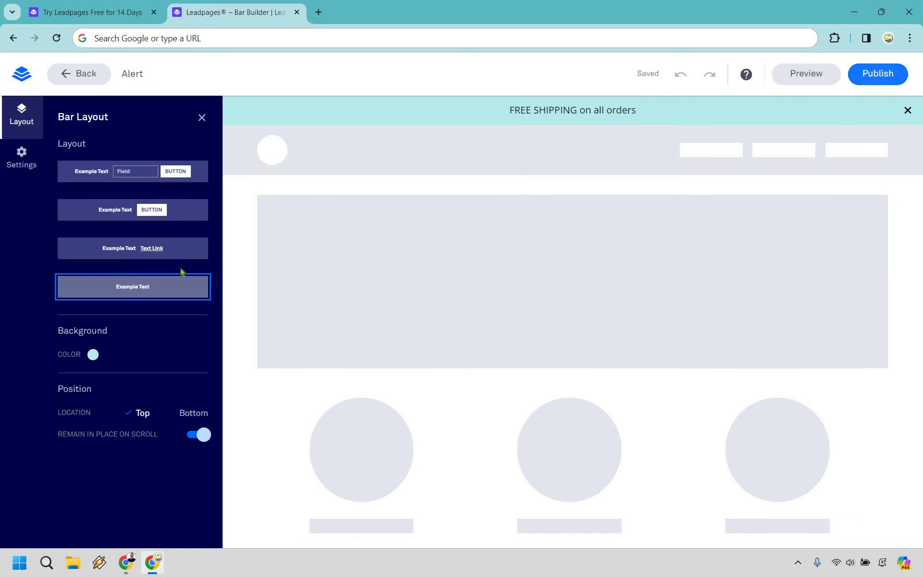
{"action": "left_click", "coordinate": [588, 110]}
{"action": "key", "text": "ctrl+a"}
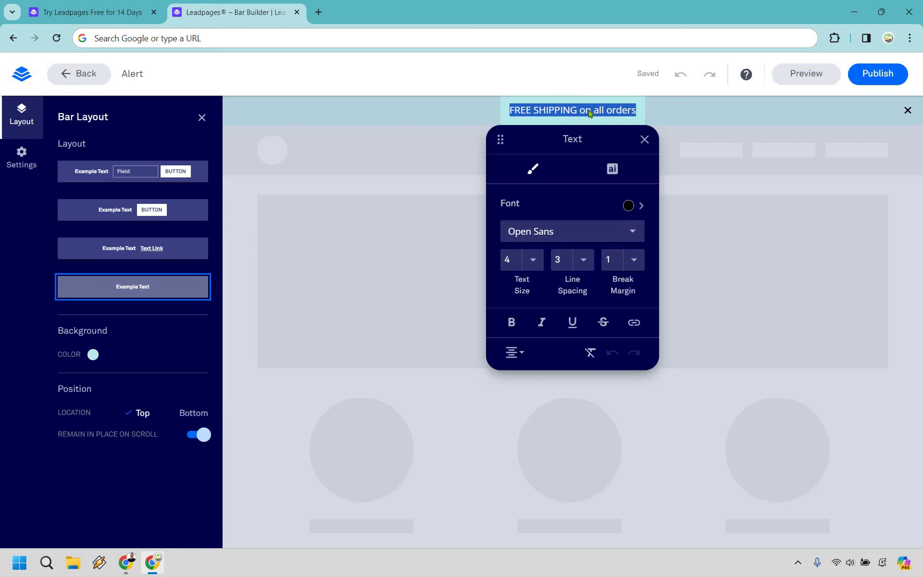
{"action": "type", "text": "Use Coupon Code ISLAND To Save 20%"}
{"action": "left_click", "coordinate": [753, 229]}
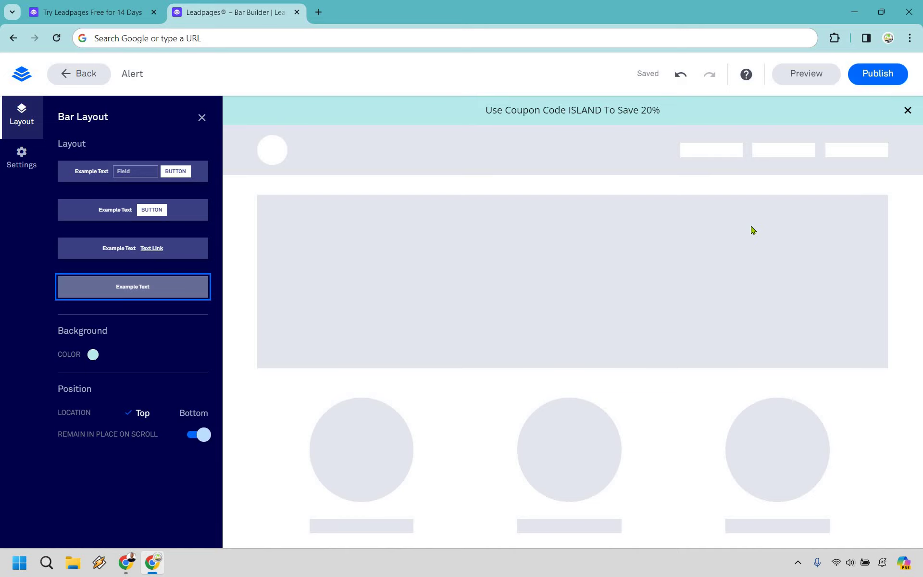
Check the alert bar's analytics settings, publish the bar and copy its embed code
{"action": "left_click", "coordinate": [21, 158]}
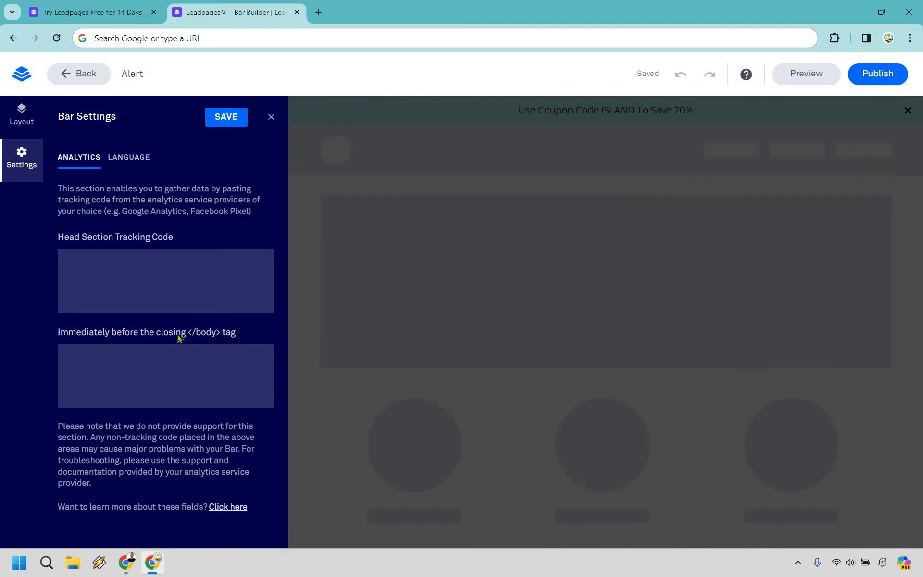
{"action": "left_click", "coordinate": [27, 123]}
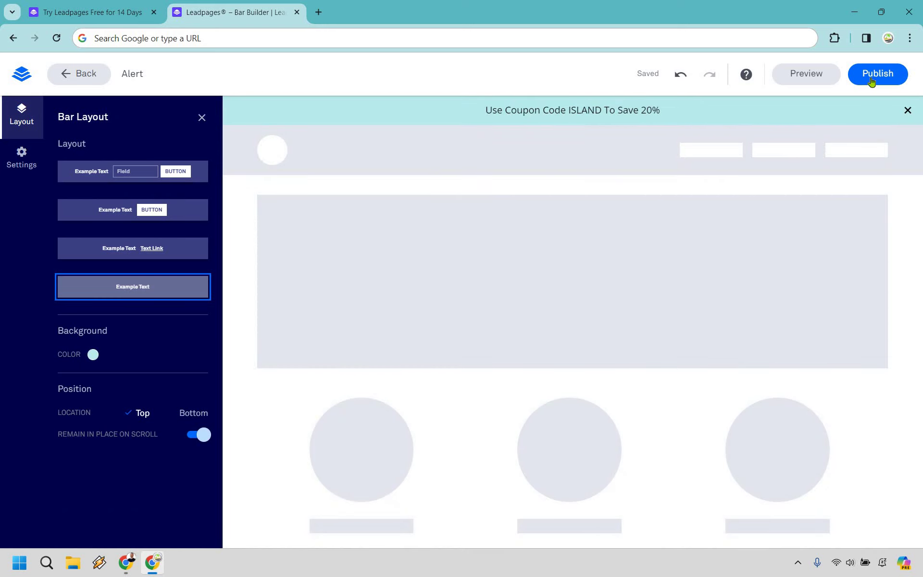
{"action": "left_click", "coordinate": [871, 82]}
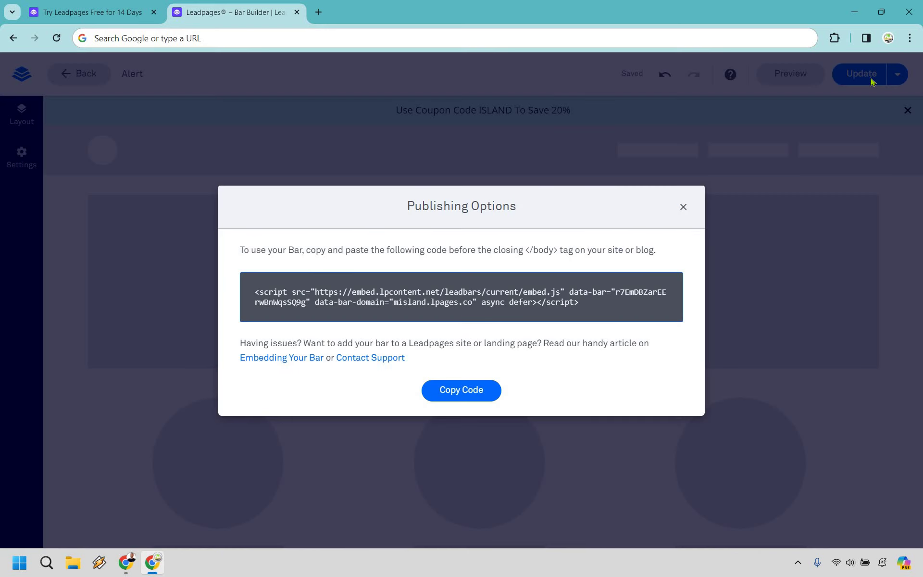
{"action": "left_click", "coordinate": [461, 394]}
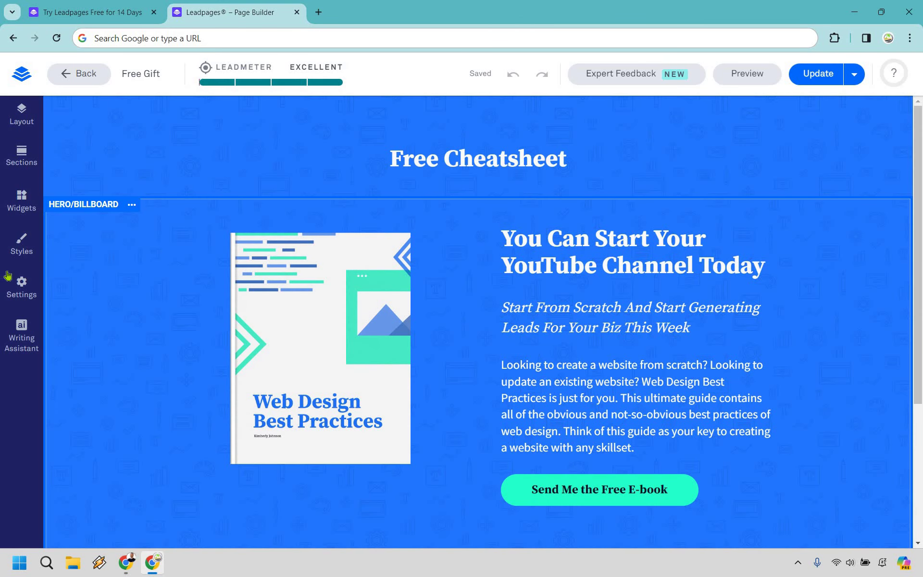
Paste the bar's embed code before the closing </body> tag in the Free Gift page's analytics settings, save, update and view the published page
{"action": "left_click", "coordinate": [19, 287]}
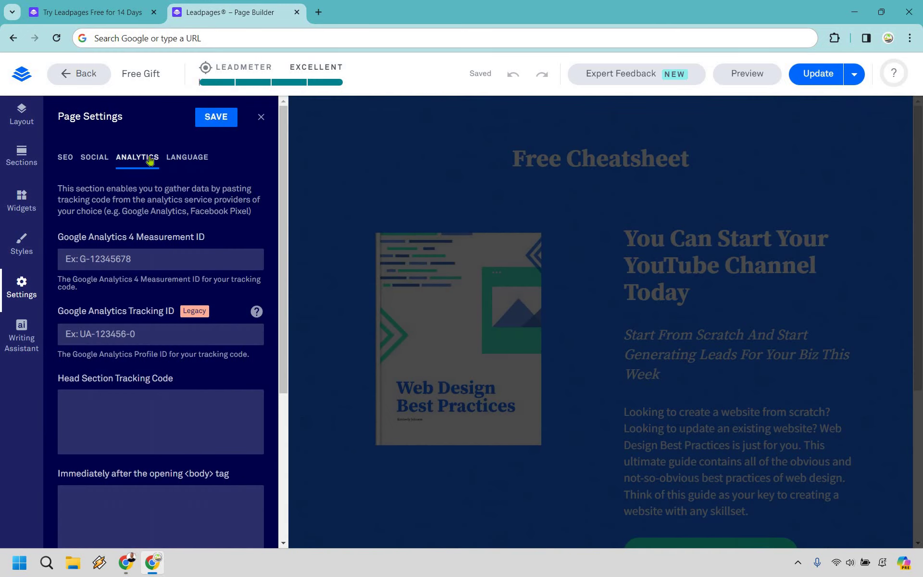
{"action": "scroll", "coordinate": [161, 387], "scroll_direction": "down", "scroll_amount": 5}
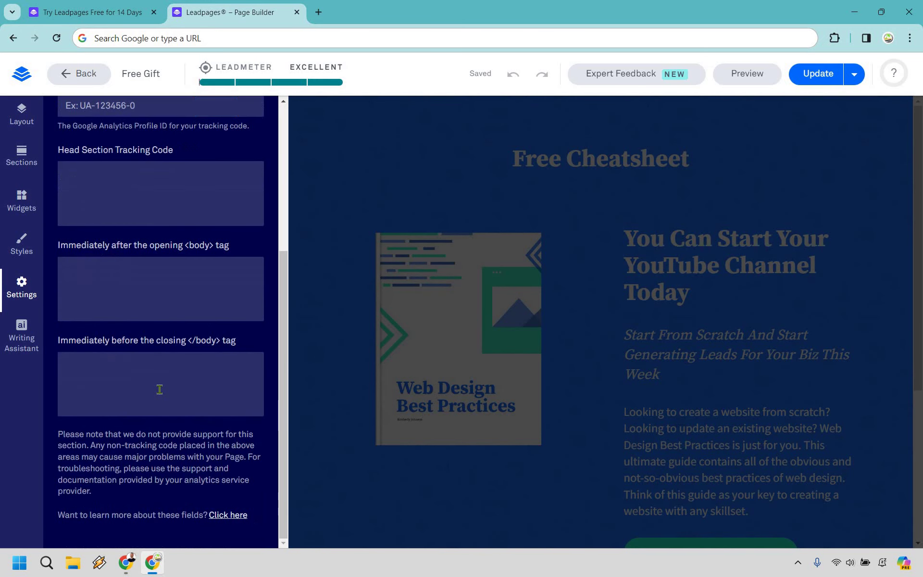
{"action": "left_click", "coordinate": [160, 390]}
{"action": "key", "text": "ctrl+v"}
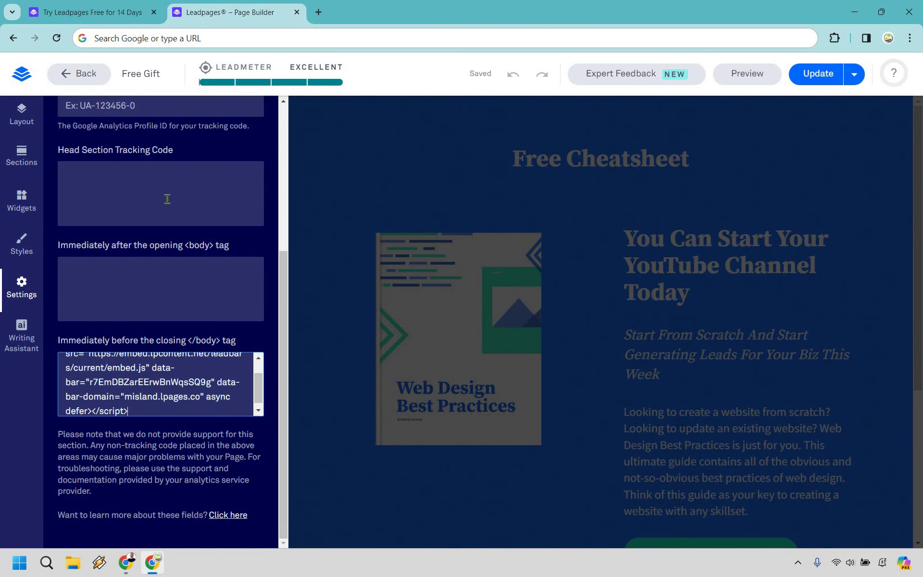
{"action": "scroll", "coordinate": [234, 122], "scroll_direction": "up", "scroll_amount": 5}
{"action": "left_click", "coordinate": [216, 117]}
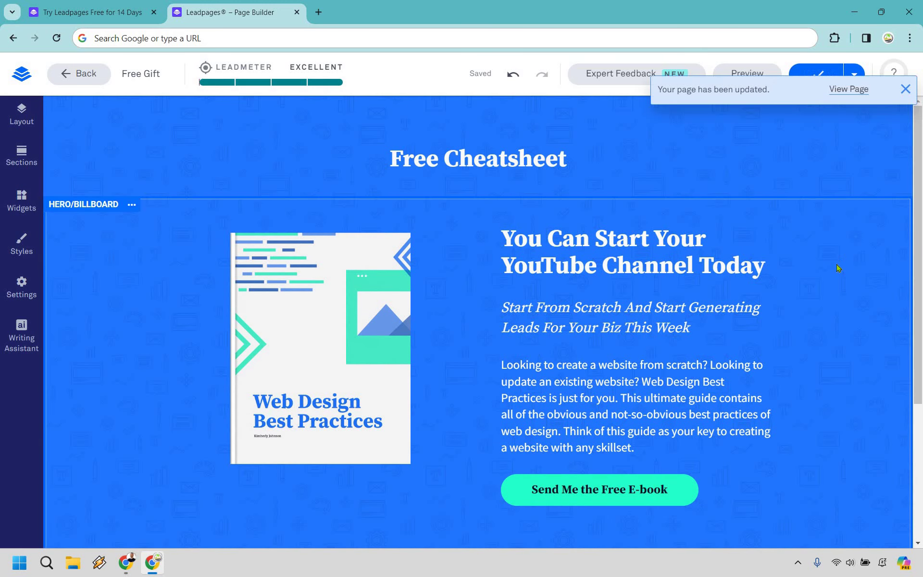
{"action": "left_click", "coordinate": [839, 89]}
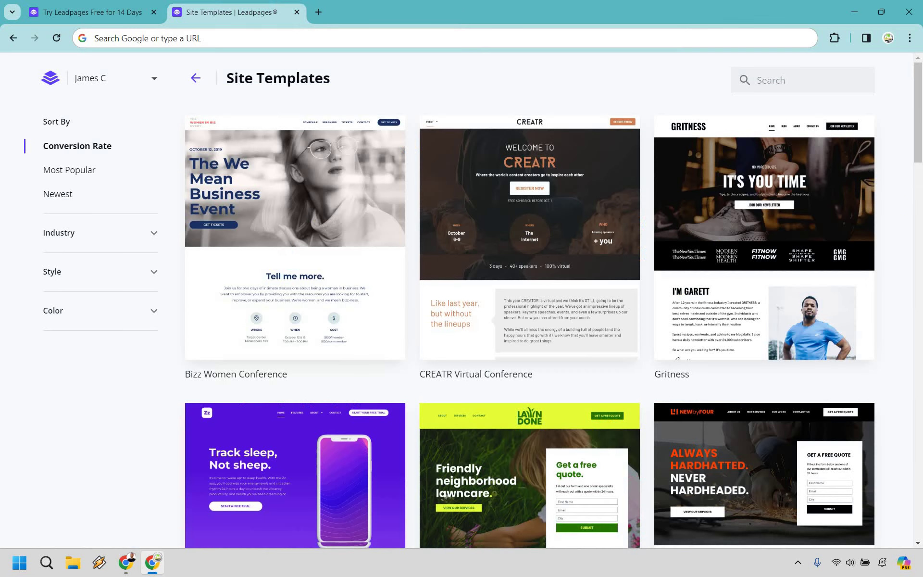
Browse the site template gallery down to the Career Coach template
{"action": "key", "text": "ctrl+w"}
{"action": "left_click", "coordinate": [75, 171]}
{"action": "scroll", "coordinate": [913, 190], "scroll_direction": "down", "scroll_amount": 3}
{"action": "scroll", "coordinate": [913, 190], "scroll_direction": "down", "scroll_amount": 5}
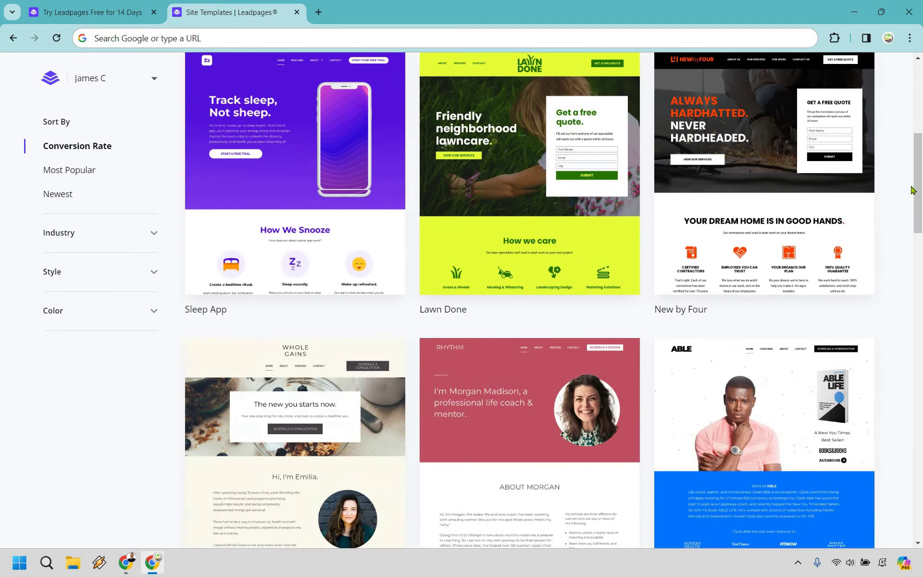
{"action": "scroll", "coordinate": [913, 189], "scroll_direction": "down", "scroll_amount": 5}
{"action": "scroll", "coordinate": [913, 190], "scroll_direction": "down", "scroll_amount": 5}
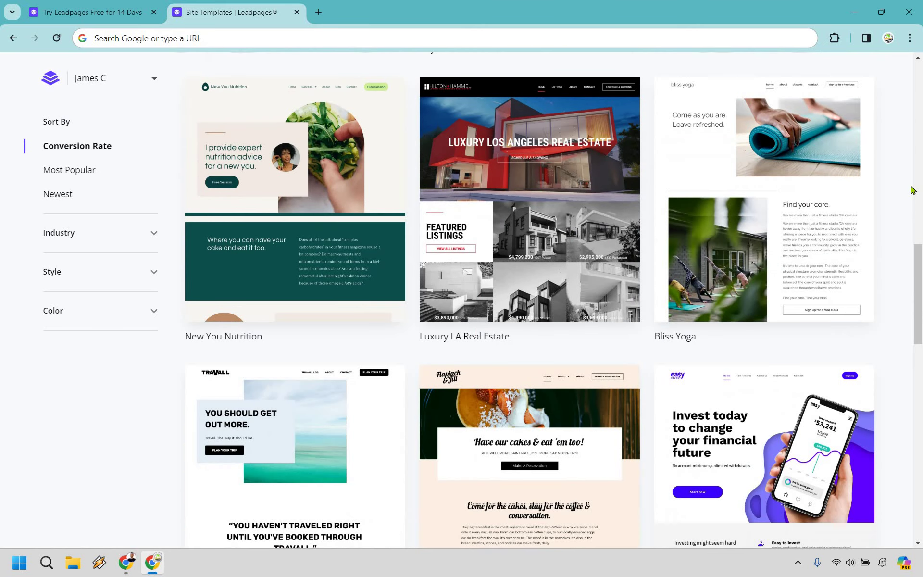
{"action": "scroll", "coordinate": [912, 190], "scroll_direction": "down", "scroll_amount": 4}
{"action": "scroll", "coordinate": [913, 190], "scroll_direction": "down", "scroll_amount": 3}
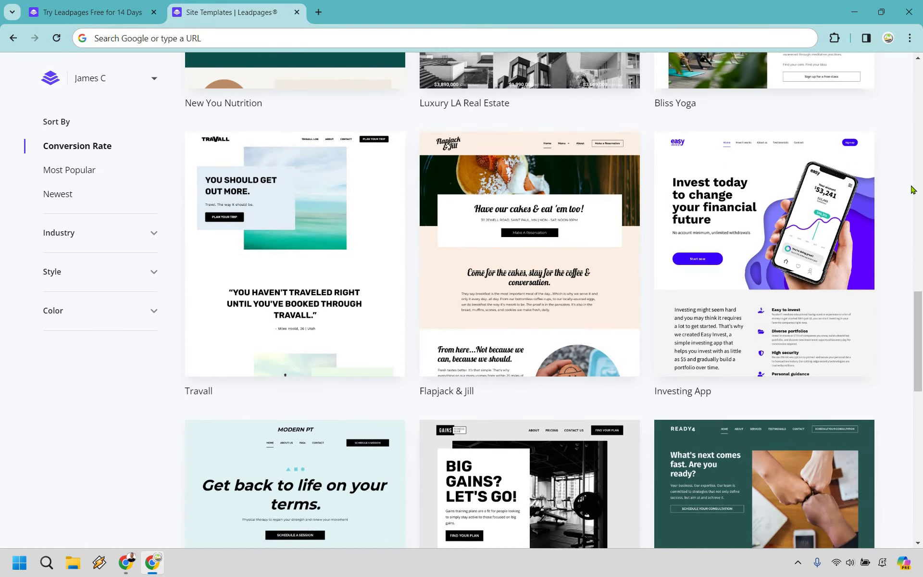
{"action": "scroll", "coordinate": [912, 189], "scroll_direction": "down", "scroll_amount": 3}
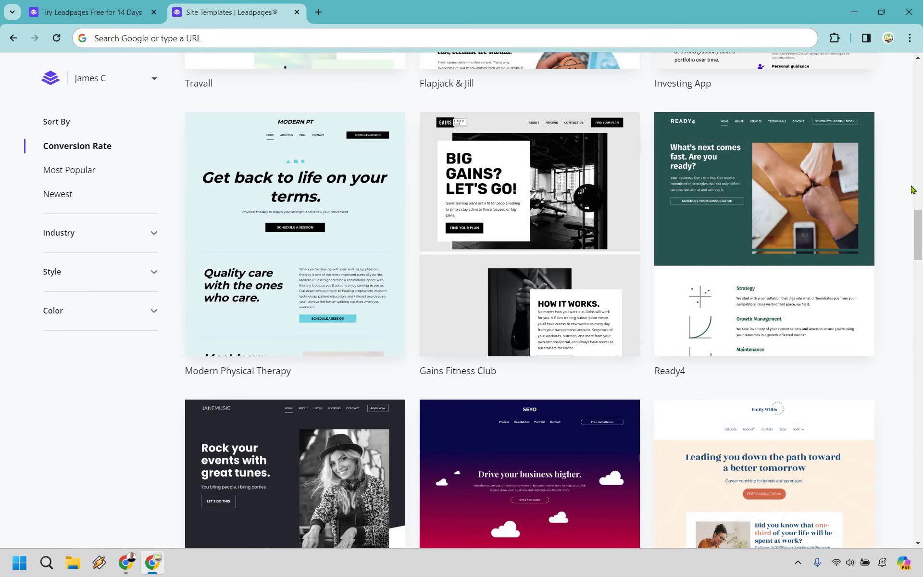
{"action": "scroll", "coordinate": [912, 190], "scroll_direction": "down", "scroll_amount": 2}
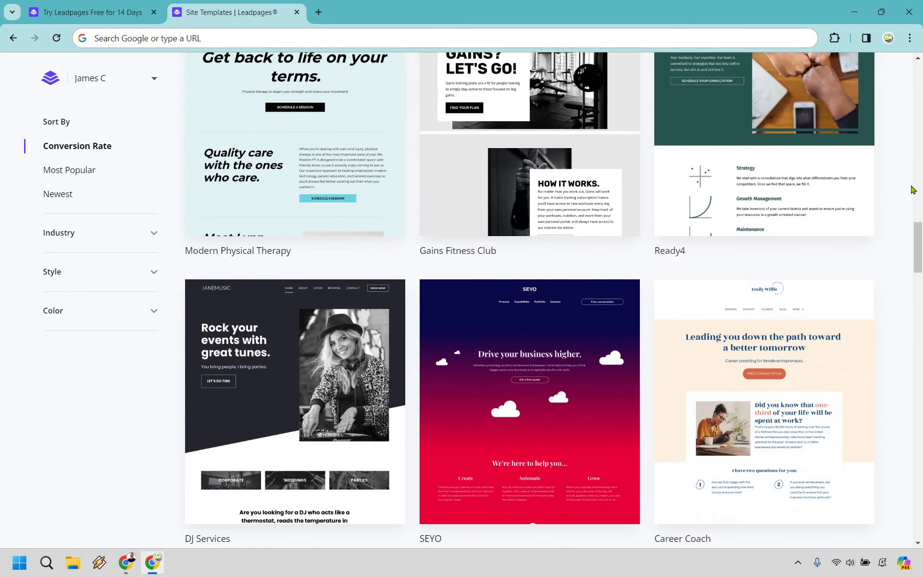
{"action": "scroll", "coordinate": [786, 381], "scroll_direction": "down", "scroll_amount": 1}
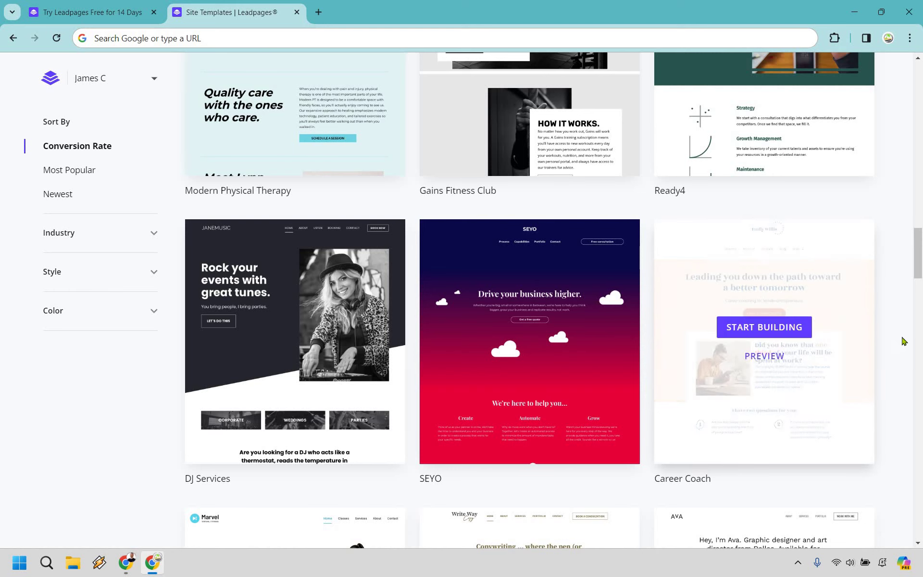
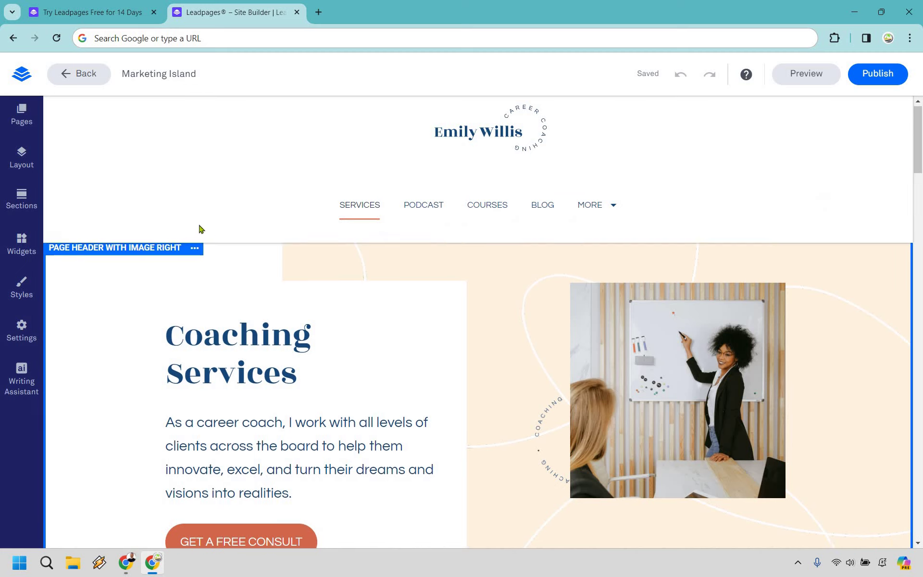
Replace the site header's logo image with the Marketing Island logo
{"action": "scroll", "coordinate": [144, 198], "scroll_direction": "down", "scroll_amount": 2}
{"action": "scroll", "coordinate": [232, 220], "scroll_direction": "up", "scroll_amount": 1}
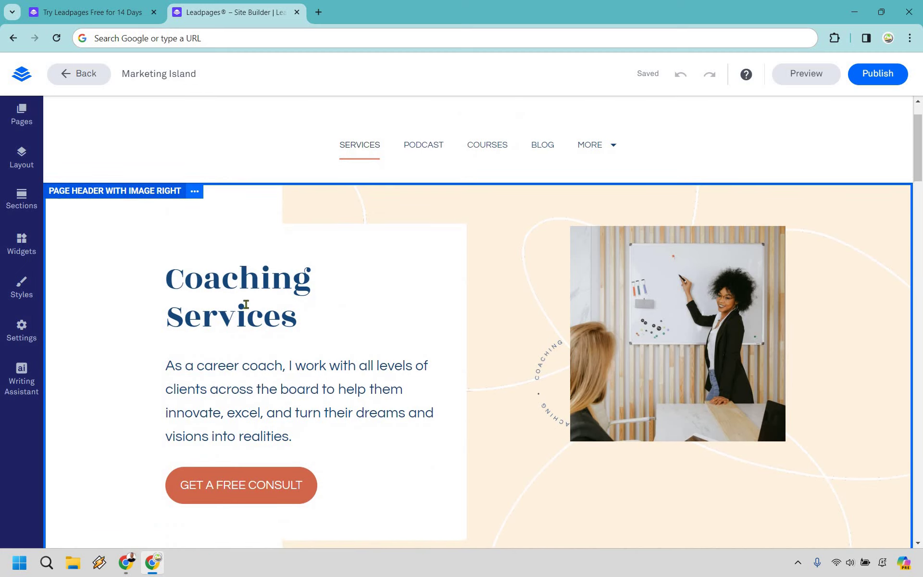
{"action": "scroll", "coordinate": [563, 241], "scroll_direction": "down", "scroll_amount": 10}
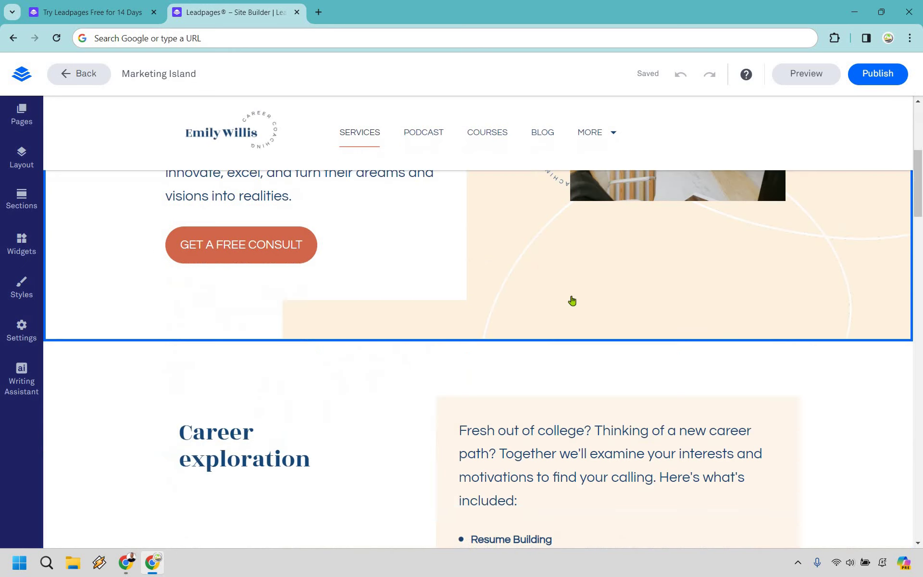
{"action": "scroll", "coordinate": [540, 325], "scroll_direction": "up", "scroll_amount": 11}
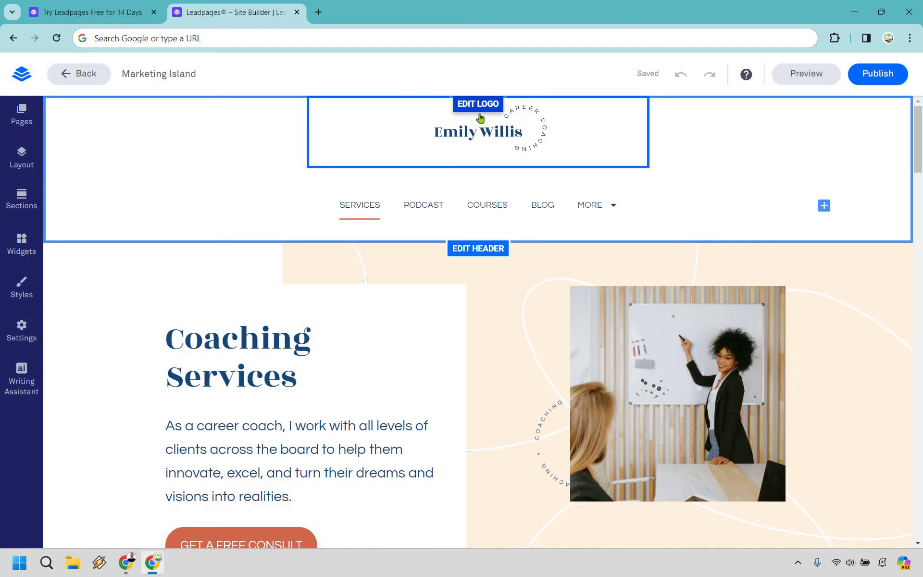
{"action": "left_click", "coordinate": [480, 117]}
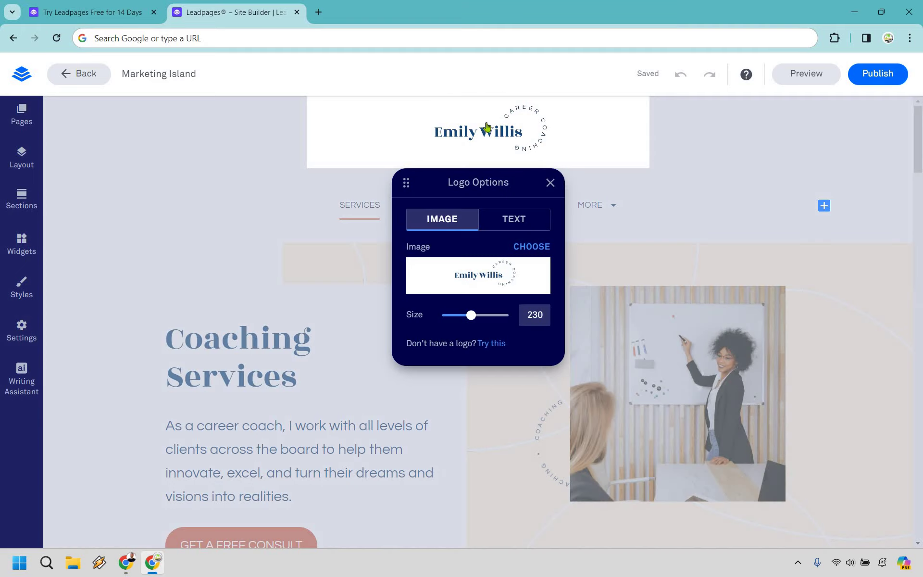
{"action": "left_click", "coordinate": [473, 262]}
{"action": "left_click", "coordinate": [466, 230]}
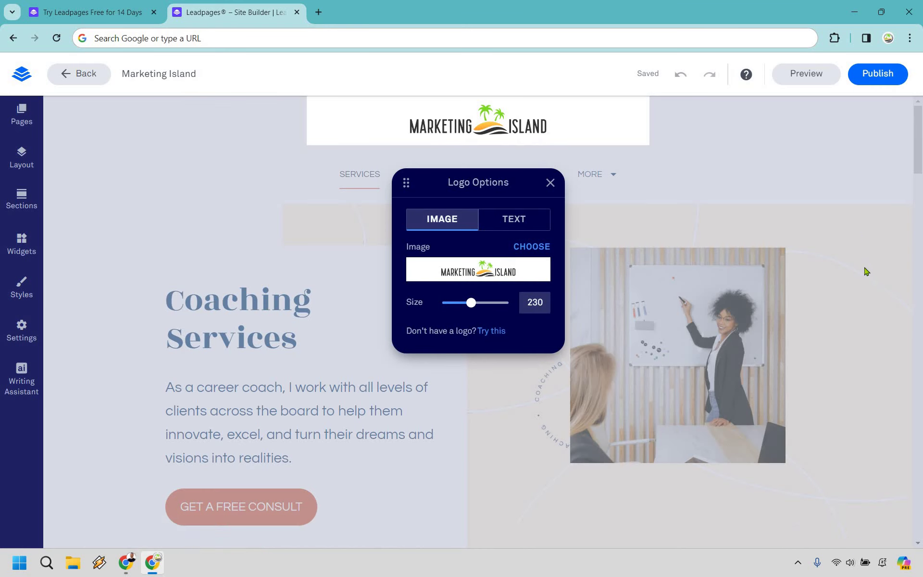
{"action": "left_click", "coordinate": [866, 272]}
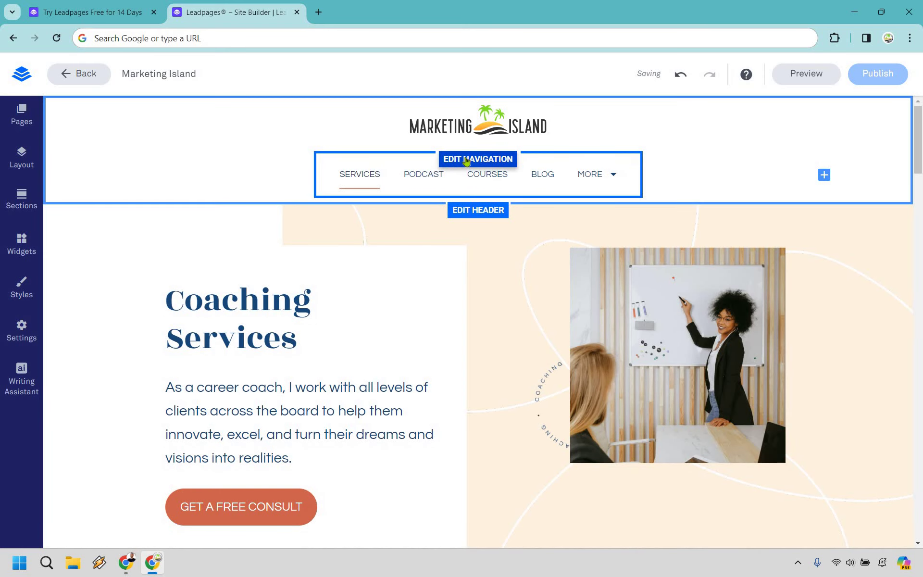
Delete the PODCAST page from the site's primary navigation
{"action": "left_click", "coordinate": [472, 160]}
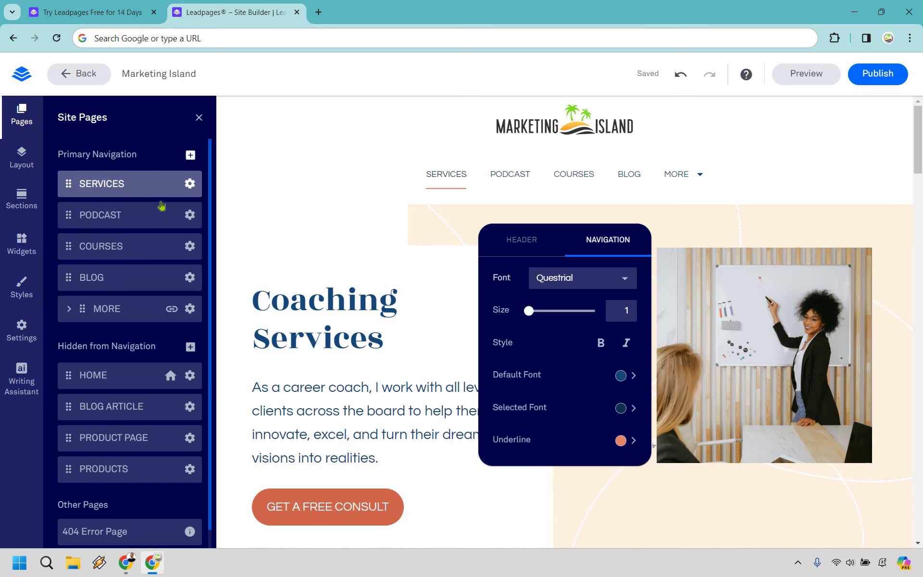
{"action": "left_click", "coordinate": [189, 215]}
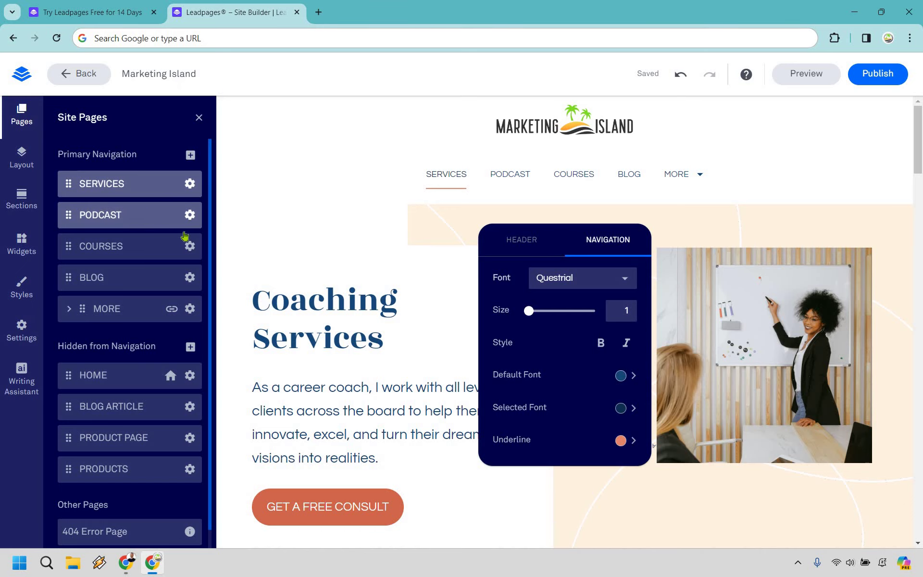
{"action": "left_click", "coordinate": [175, 312]}
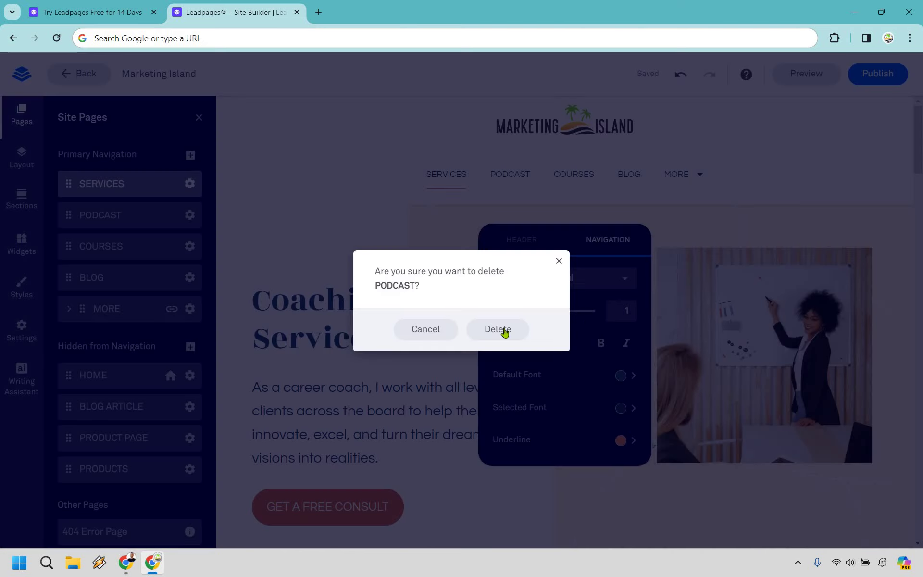
{"action": "left_click", "coordinate": [497, 328]}
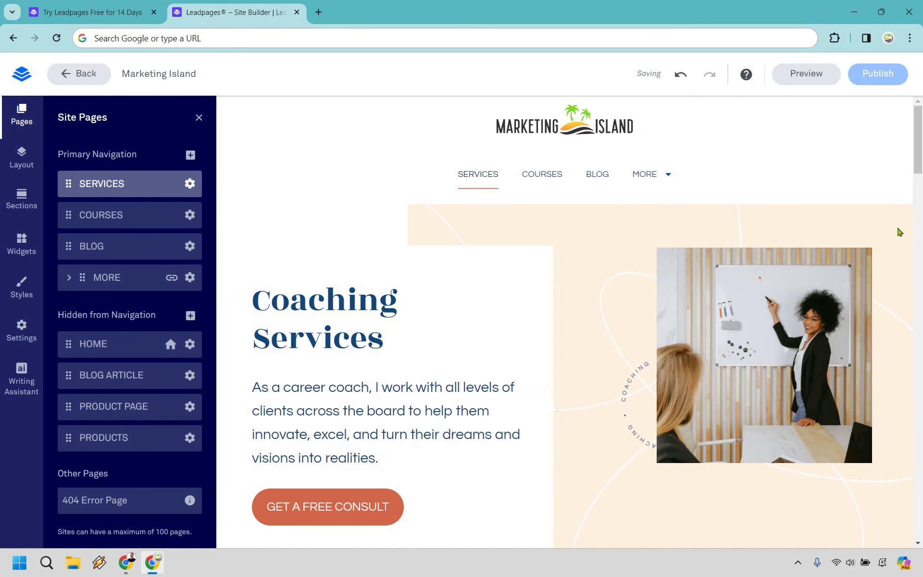
Change the Services page's "Coaching Services" headline to "YouTube Services"
{"action": "scroll", "coordinate": [295, 299], "scroll_direction": "down", "scroll_amount": 5}
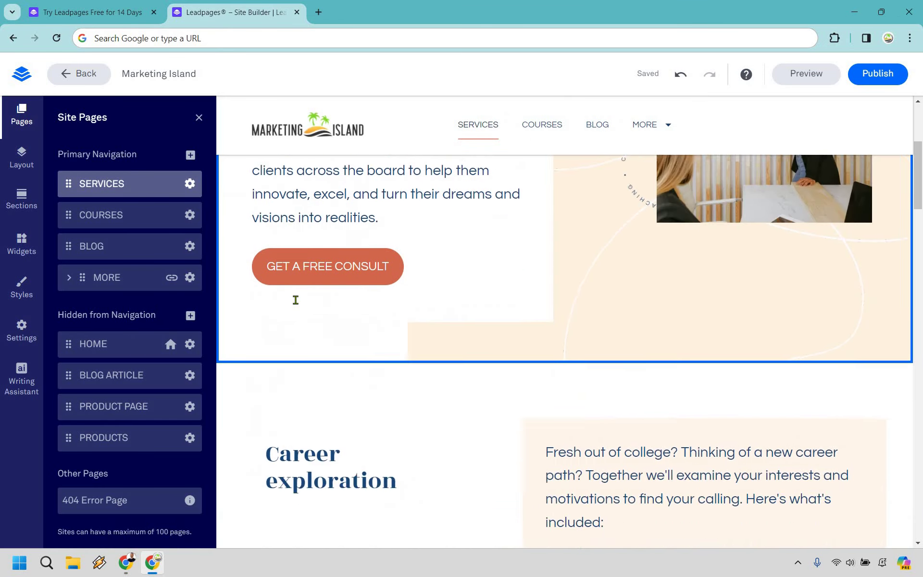
{"action": "scroll", "coordinate": [294, 298], "scroll_direction": "up", "scroll_amount": 5}
{"action": "left_click", "coordinate": [295, 301]}
{"action": "double_click", "coordinate": [295, 300]}
{"action": "triple_click", "coordinate": [296, 300]}
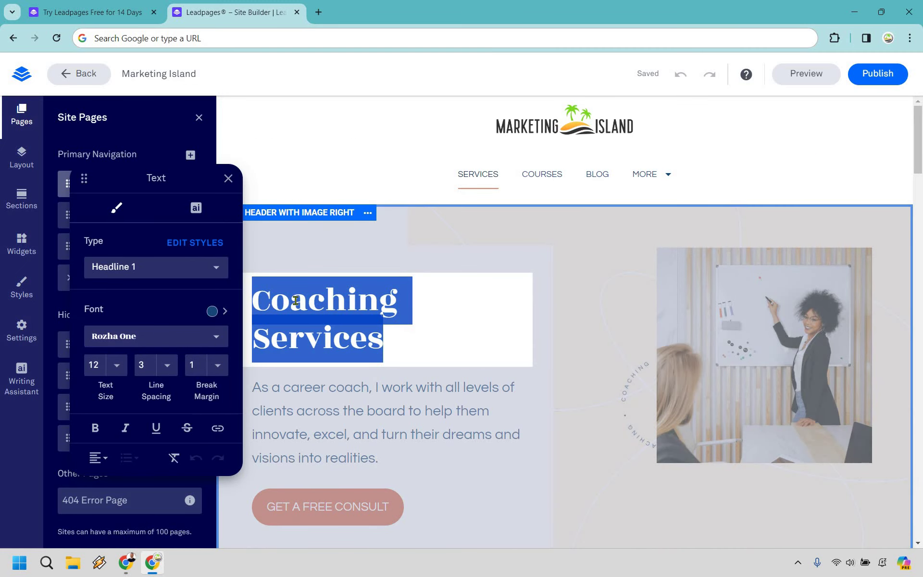
{"action": "type", "text": "YouTube Services"}
Open the intro paragraph under the headline for editing, leave it, and look through the Services page down to the footer
{"action": "scroll", "coordinate": [385, 286], "scroll_direction": "down", "scroll_amount": 2}
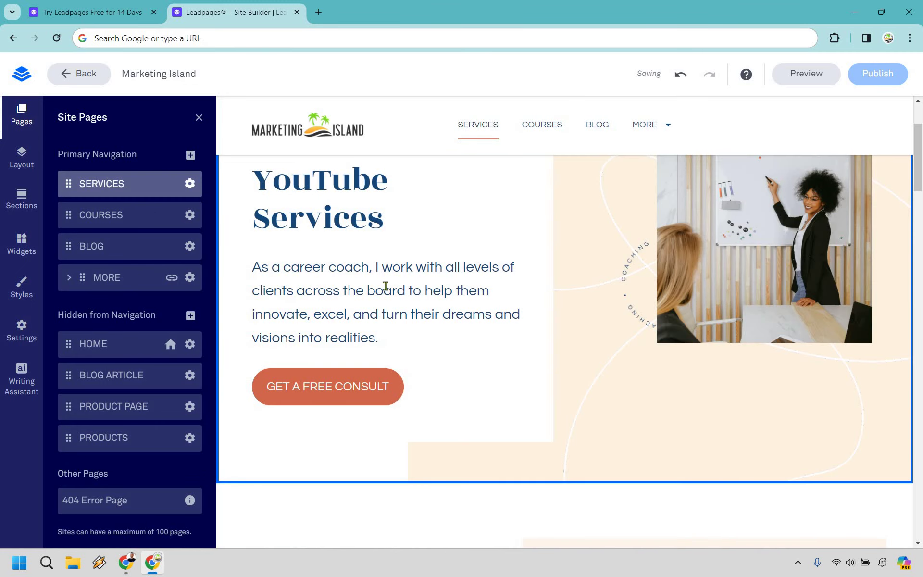
{"action": "left_click", "coordinate": [390, 335]}
{"action": "triple_click", "coordinate": [381, 334]}
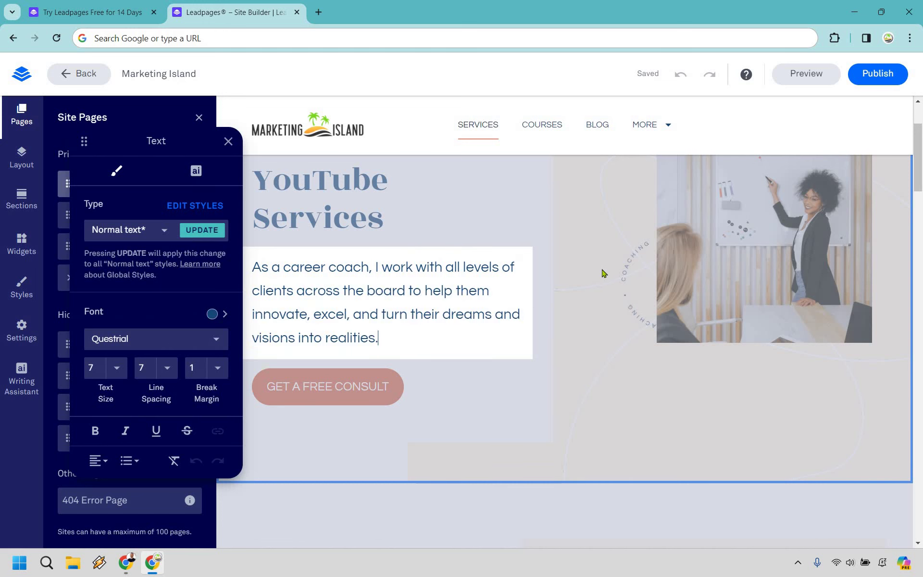
{"action": "left_click", "coordinate": [707, 280]}
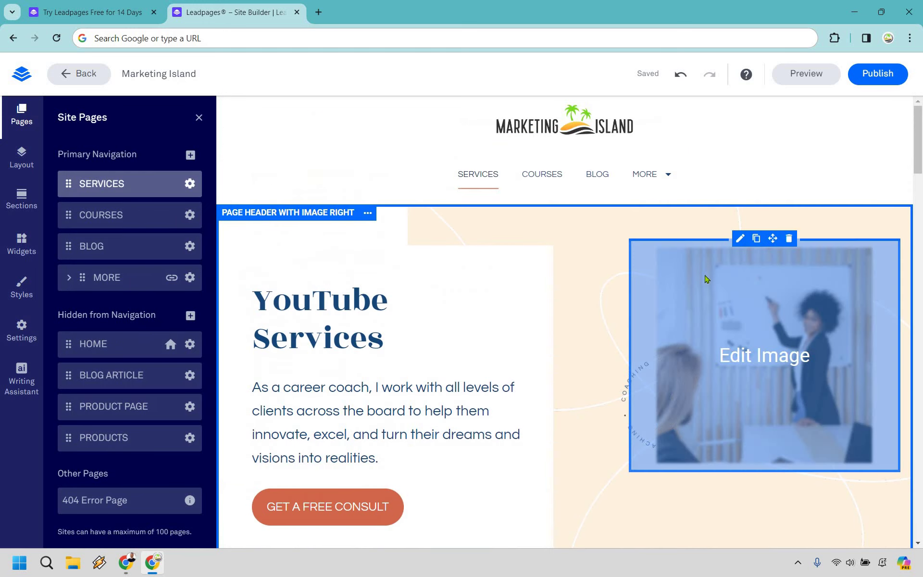
{"action": "scroll", "coordinate": [363, 237], "scroll_direction": "down", "scroll_amount": 7}
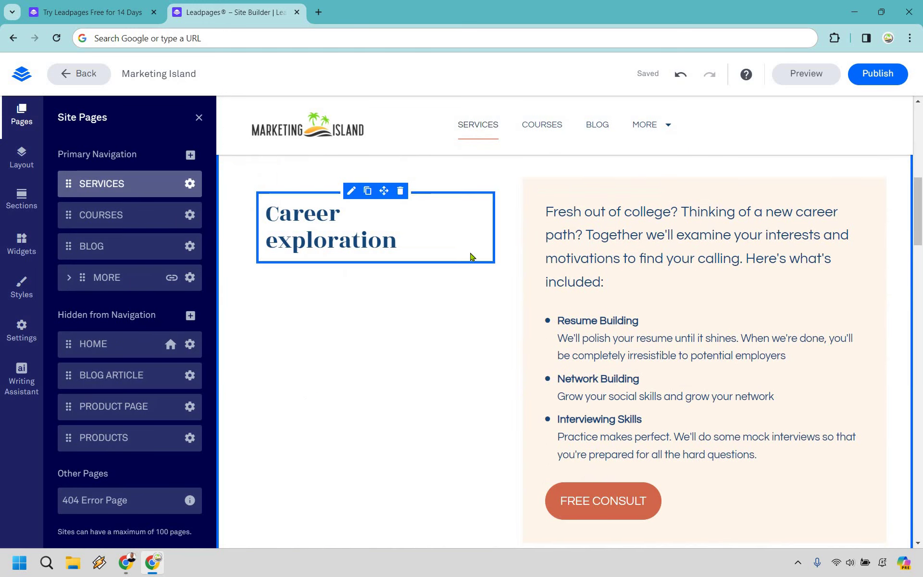
{"action": "scroll", "coordinate": [471, 257], "scroll_direction": "down", "scroll_amount": 15}
{"action": "scroll", "coordinate": [471, 257], "scroll_direction": "down", "scroll_amount": 12}
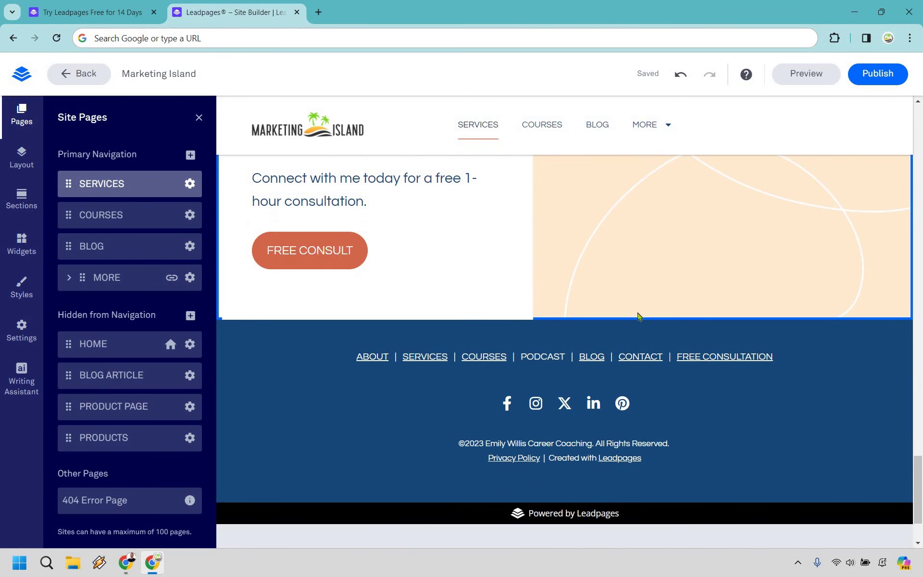
{"action": "scroll", "coordinate": [637, 317], "scroll_direction": "up", "scroll_amount": 15}
{"action": "scroll", "coordinate": [638, 317], "scroll_direction": "up", "scroll_amount": 10}
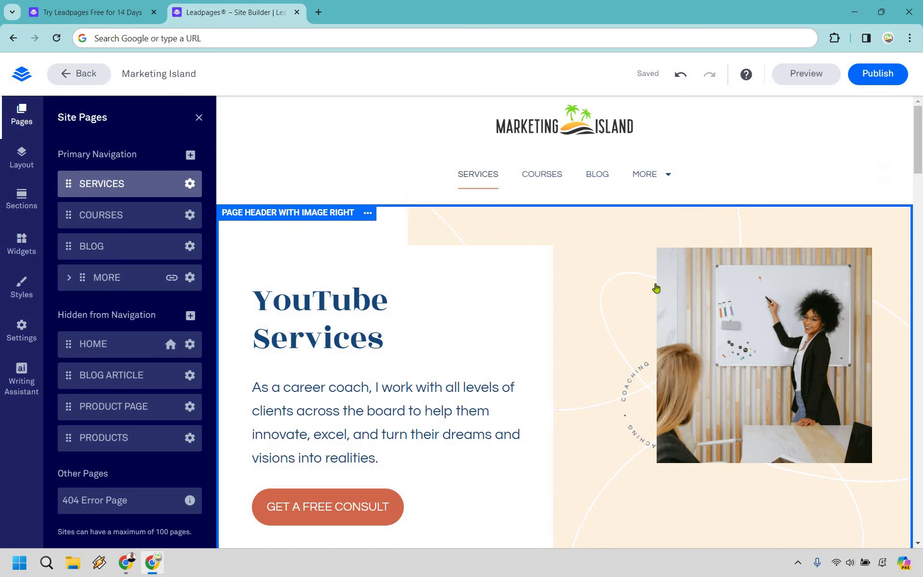
{"action": "scroll", "coordinate": [383, 398], "scroll_direction": "down", "scroll_amount": 2}
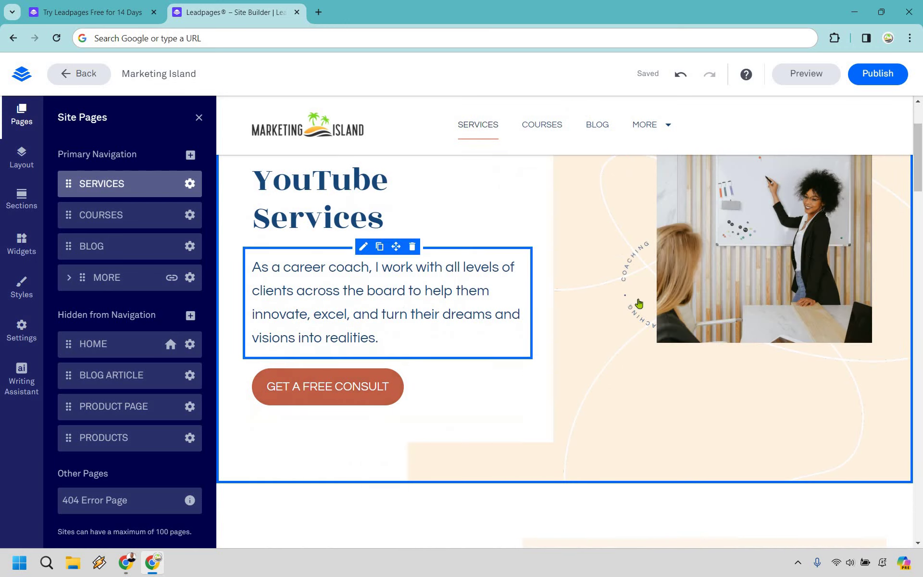
{"action": "scroll", "coordinate": [389, 197], "scroll_direction": "down", "scroll_amount": 5}
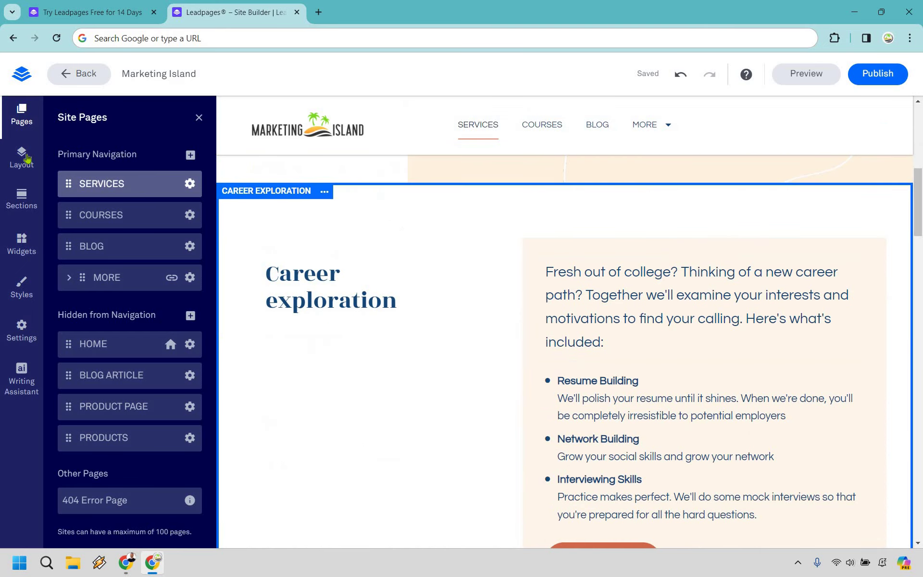
Review the list of sections in the Services page's layout against the page content
{"action": "left_click", "coordinate": [21, 156]}
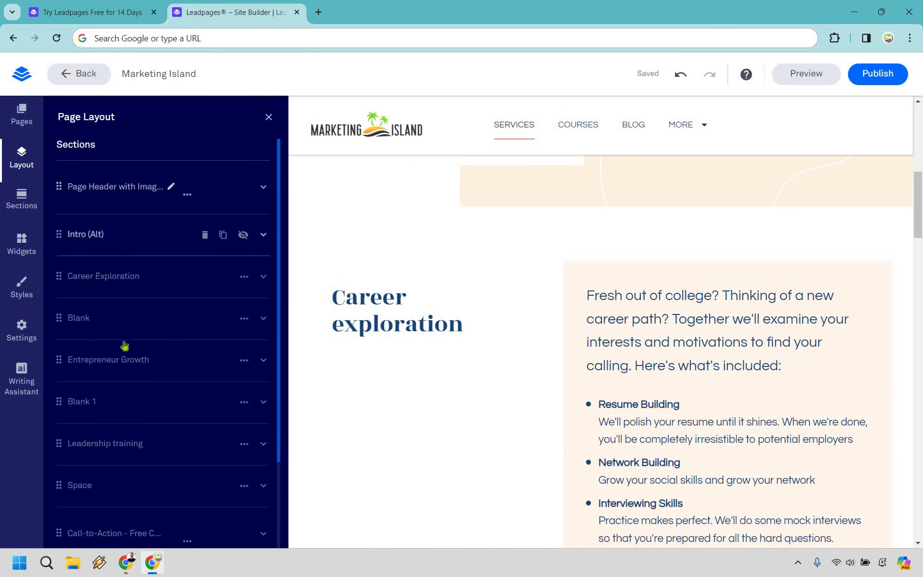
{"action": "left_click", "coordinate": [125, 358]}
{"action": "scroll", "coordinate": [110, 294], "scroll_direction": "down", "scroll_amount": 3}
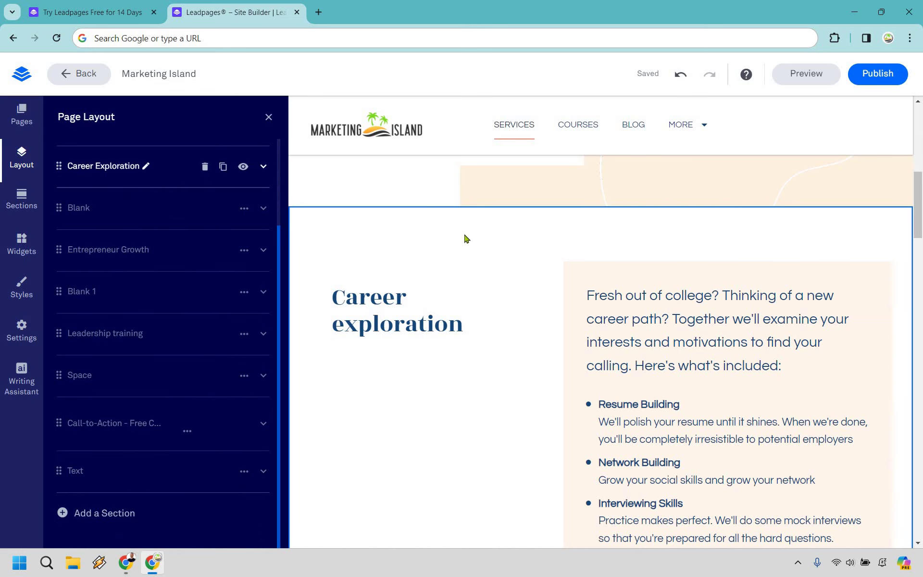
{"action": "scroll", "coordinate": [463, 248], "scroll_direction": "down", "scroll_amount": 5}
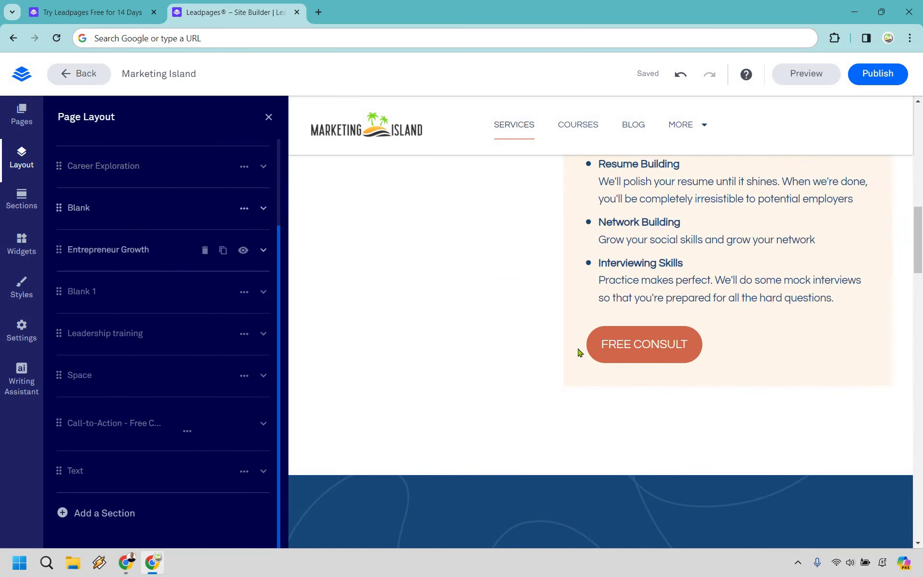
{"action": "left_click", "coordinate": [108, 213]}
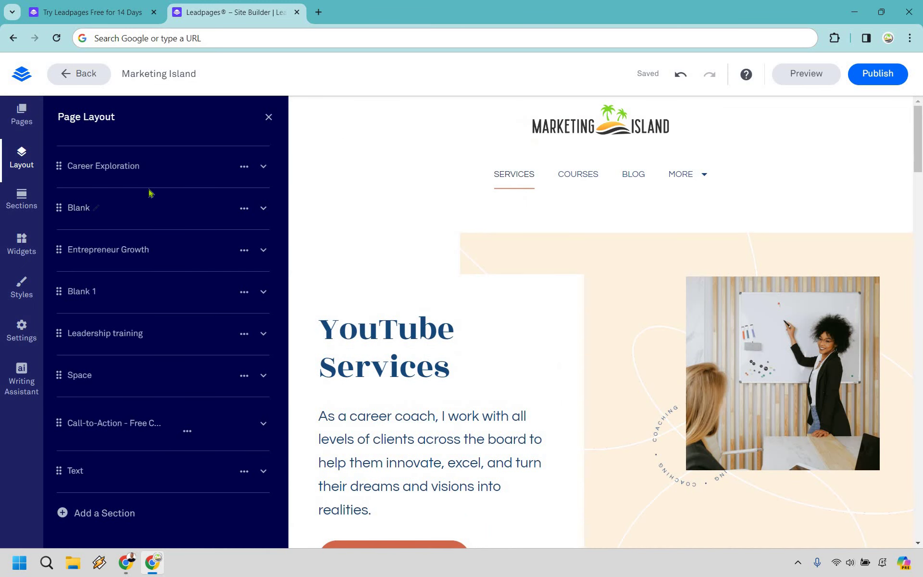
Check the available section types and browse the ready-made About sections
{"action": "left_click", "coordinate": [149, 190]}
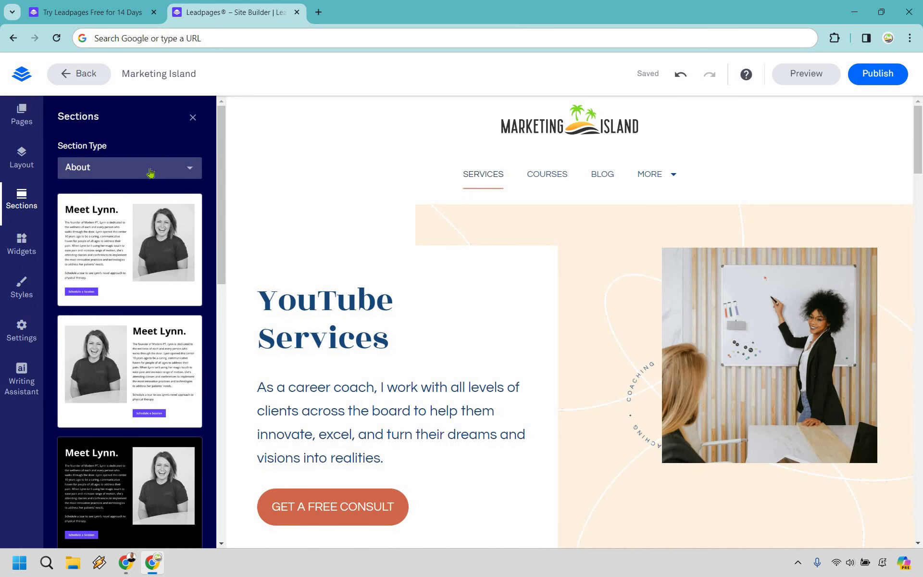
{"action": "left_click", "coordinate": [150, 172]}
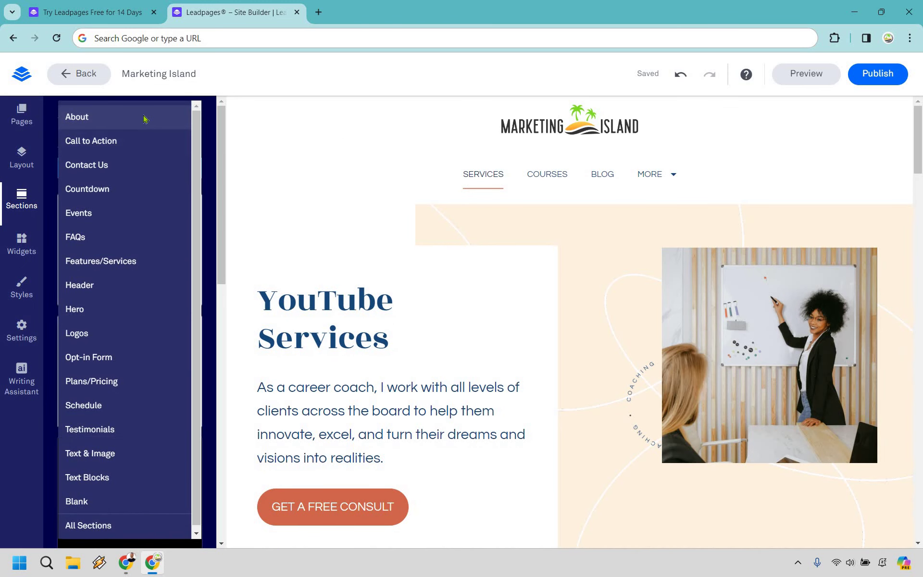
{"action": "left_click", "coordinate": [144, 119]}
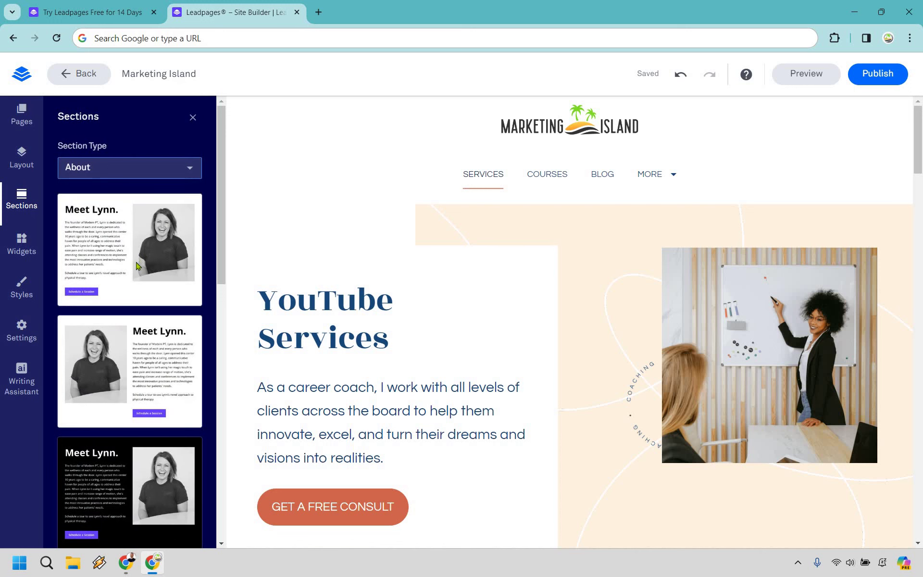
{"action": "scroll", "coordinate": [135, 250], "scroll_direction": "down", "scroll_amount": 5}
{"action": "scroll", "coordinate": [126, 175], "scroll_direction": "up", "scroll_amount": 5}
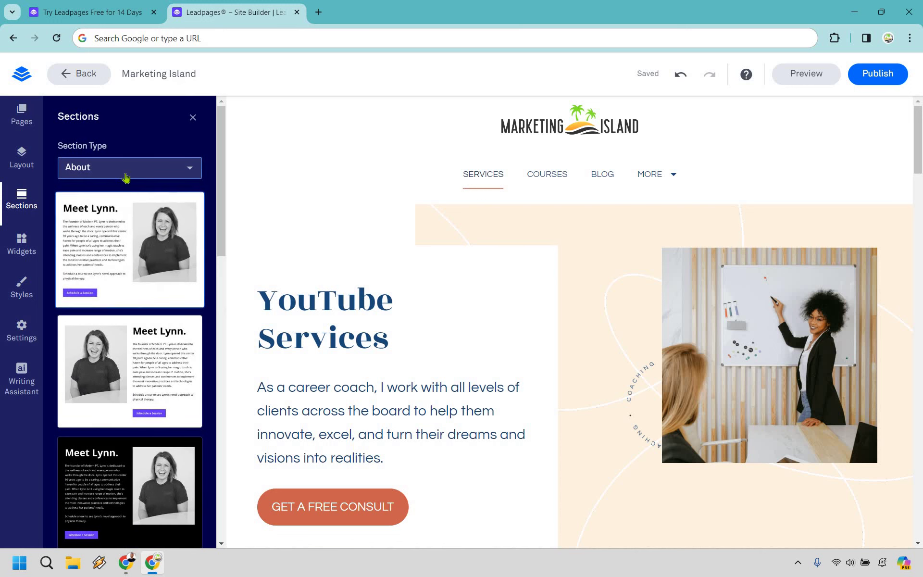
Browse the ready-made Hero and Countdown sections and look through the Services page for where a section could go
{"action": "left_click", "coordinate": [126, 176]}
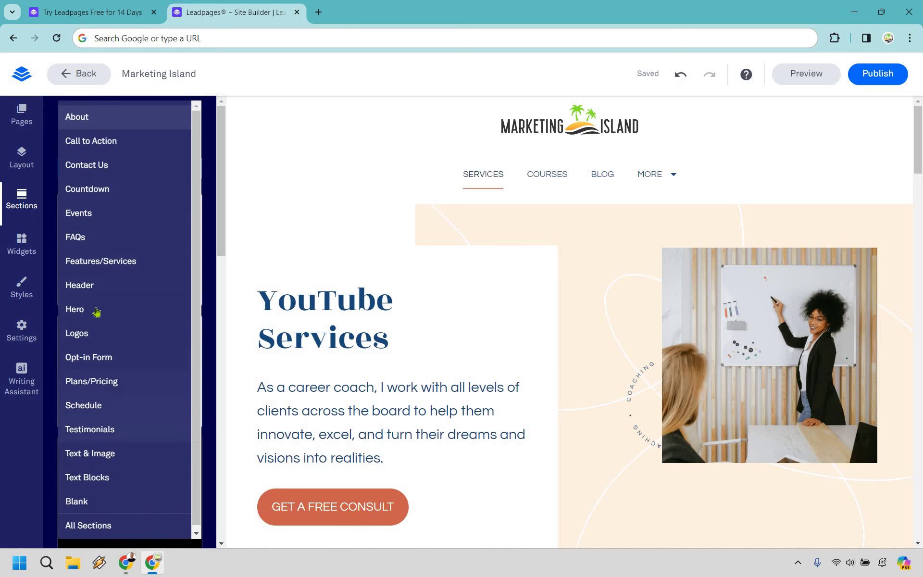
{"action": "left_click", "coordinate": [130, 309]}
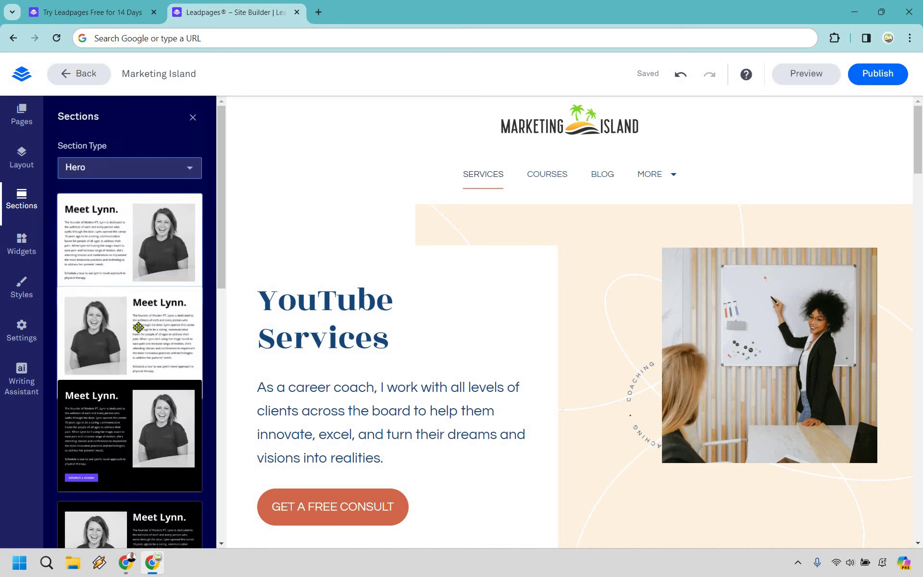
{"action": "left_click", "coordinate": [128, 171]}
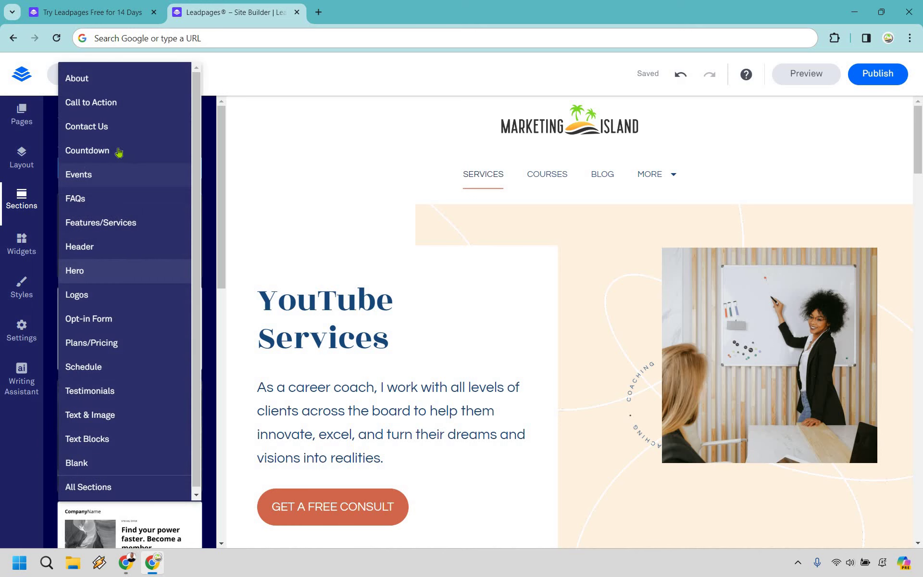
{"action": "left_click", "coordinate": [119, 151]}
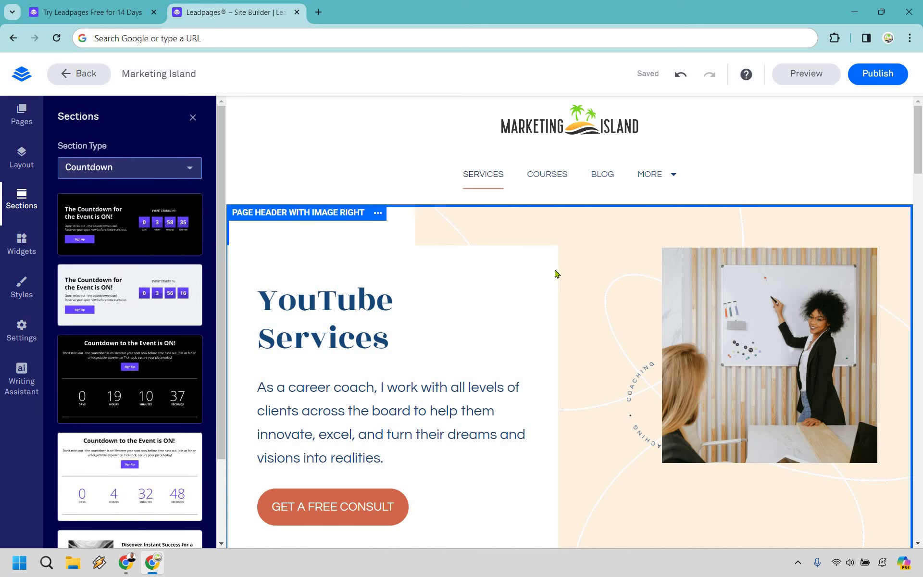
{"action": "scroll", "coordinate": [555, 274], "scroll_direction": "down", "scroll_amount": 10}
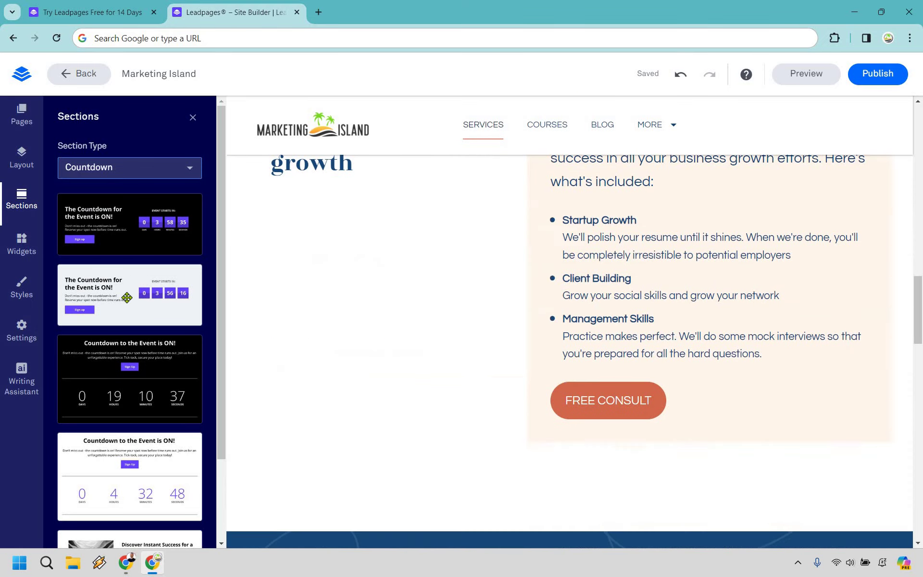
{"action": "scroll", "coordinate": [127, 298], "scroll_direction": "down", "scroll_amount": 3}
{"action": "scroll", "coordinate": [221, 200], "scroll_direction": "up", "scroll_amount": 10}
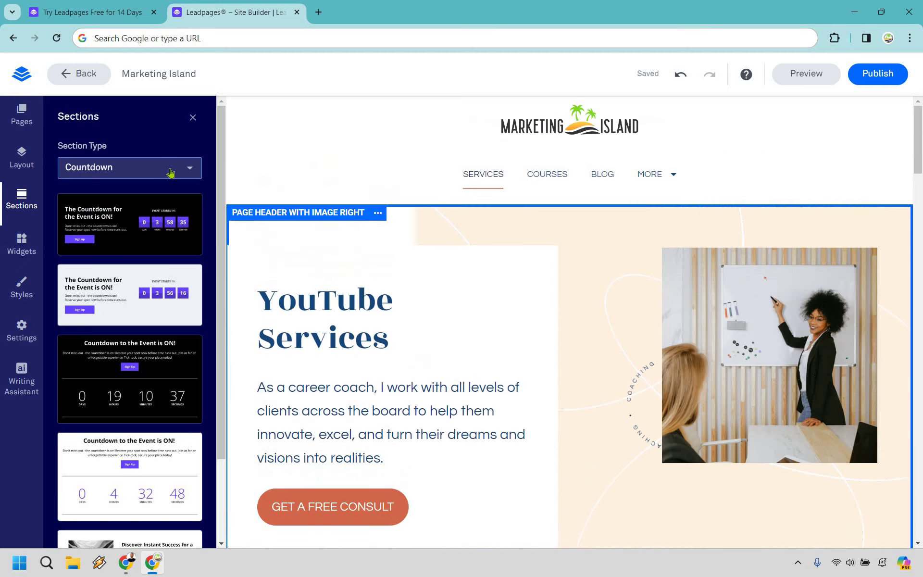
Look over the section types again, keeping Countdown selected, and open the available widgets
{"action": "key", "text": "space"}
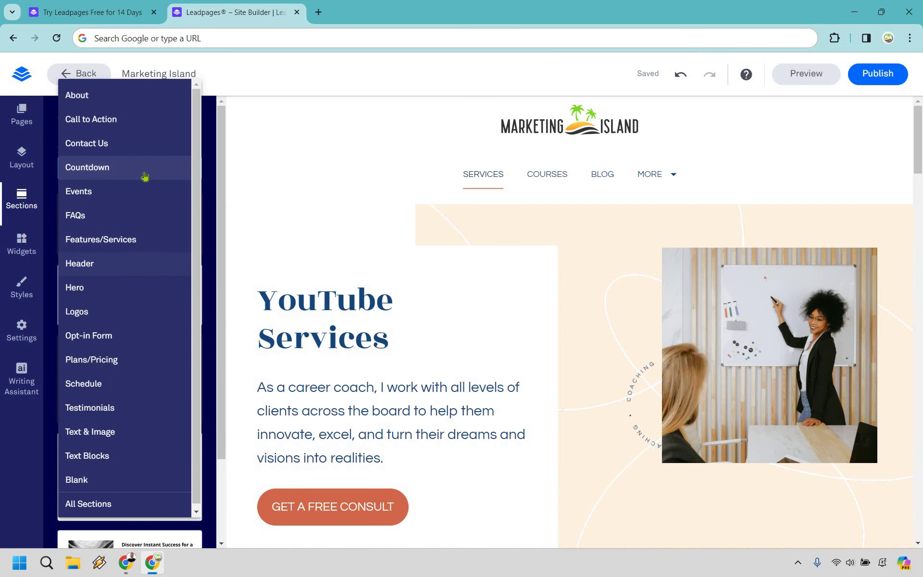
{"action": "left_click", "coordinate": [138, 167]}
{"action": "left_click", "coordinate": [127, 169]}
{"action": "left_click", "coordinate": [11, 250]}
{"action": "left_click", "coordinate": [12, 250]}
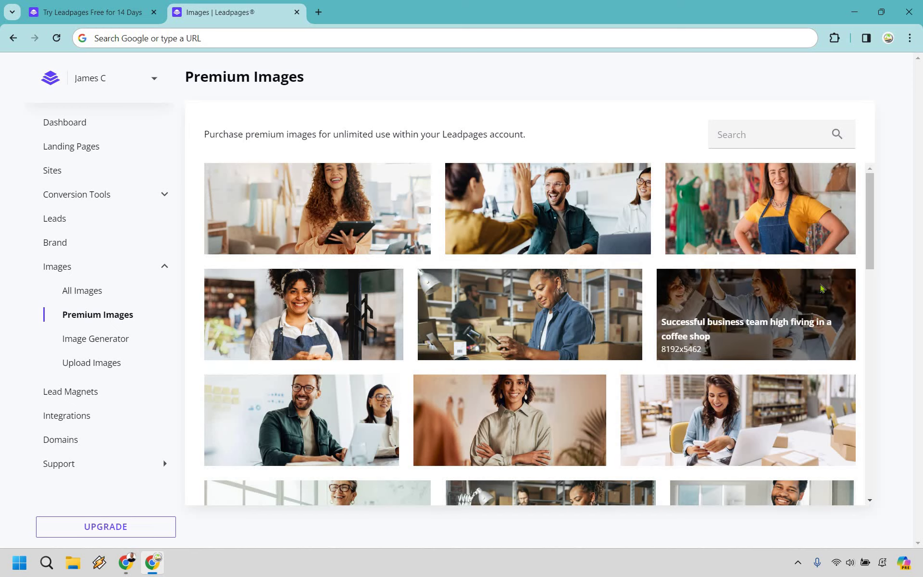
Preview the premium image "Successful business team high fiving in a coffee shop" and go to the Image Generator
{"action": "left_click", "coordinate": [807, 298]}
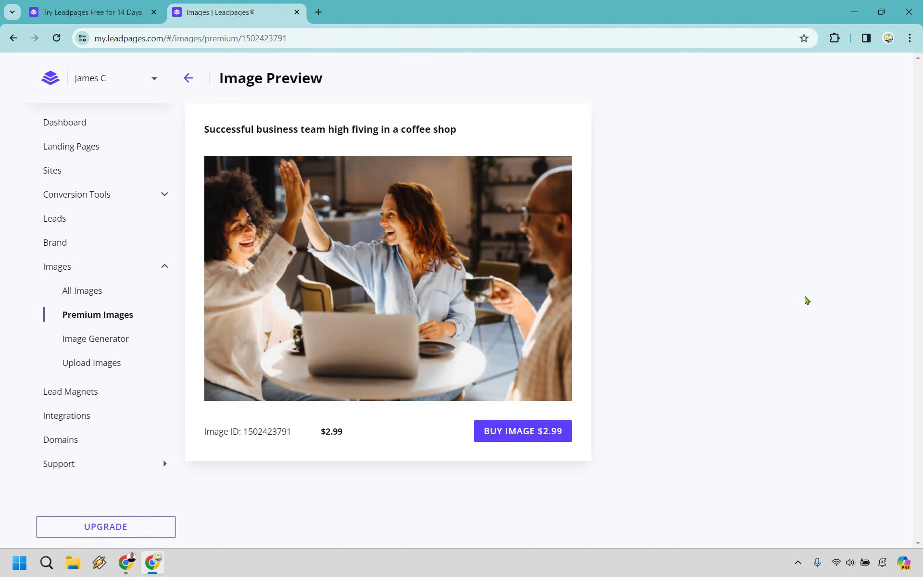
{"action": "left_click", "coordinate": [147, 341]}
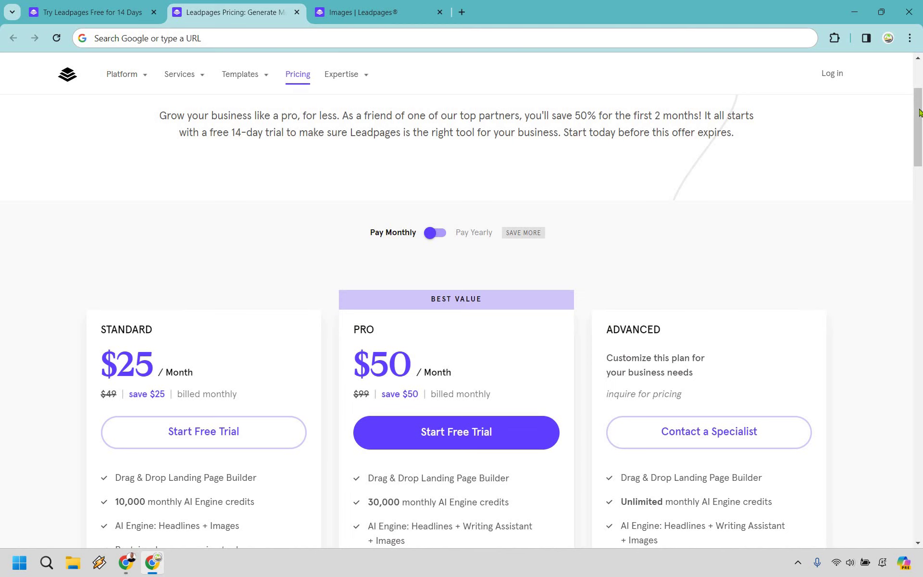
Review the monthly plans' features, including the Pro plan's E-commerce and Blog entries, and close the pricing and Images pages
{"action": "scroll", "coordinate": [669, 144], "scroll_direction": "down", "scroll_amount": 4}
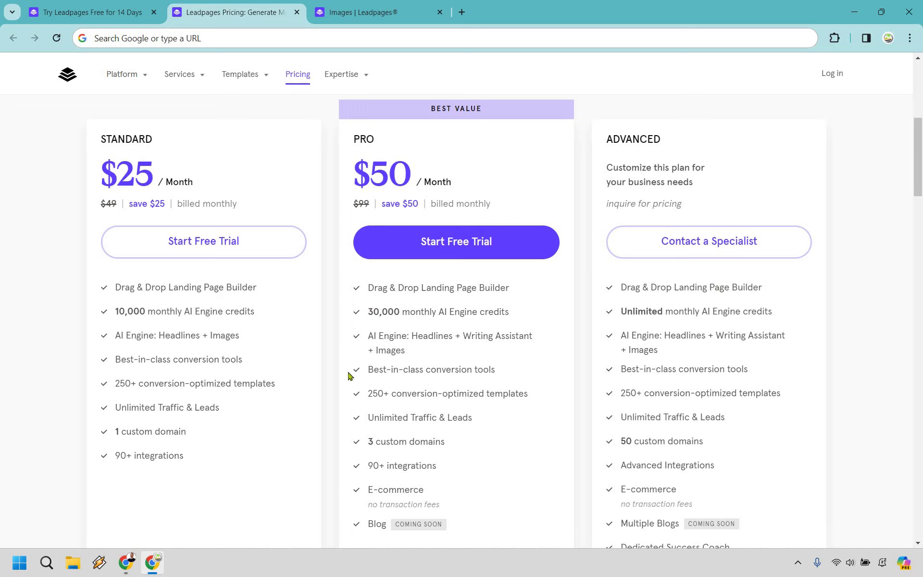
{"action": "mouse_move", "coordinate": [418, 316]}
{"action": "mouse_move", "coordinate": [536, 455]}
{"action": "mouse_move", "coordinate": [387, 496]}
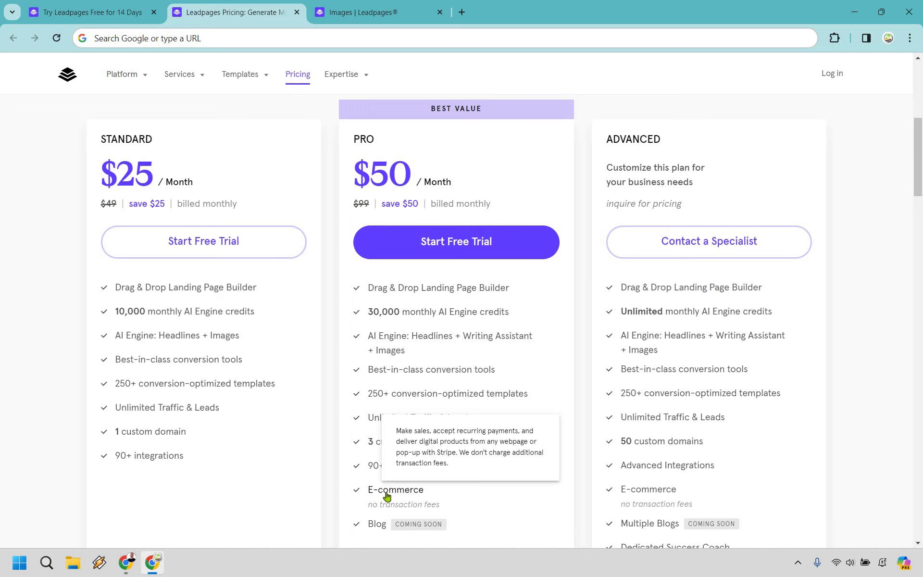
{"action": "mouse_move", "coordinate": [380, 526]}
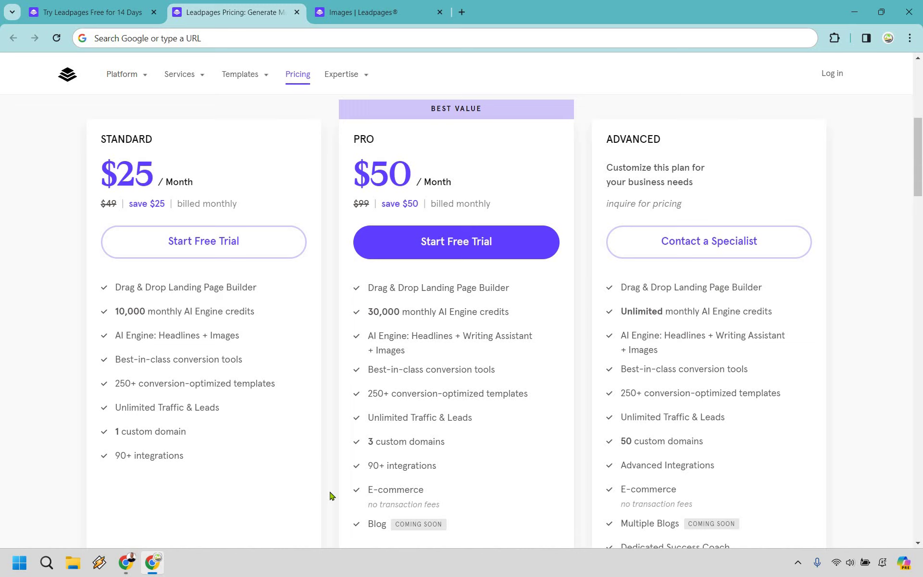
{"action": "key", "text": "ctrl+w"}
{"action": "key", "text": "ctrl+w"}
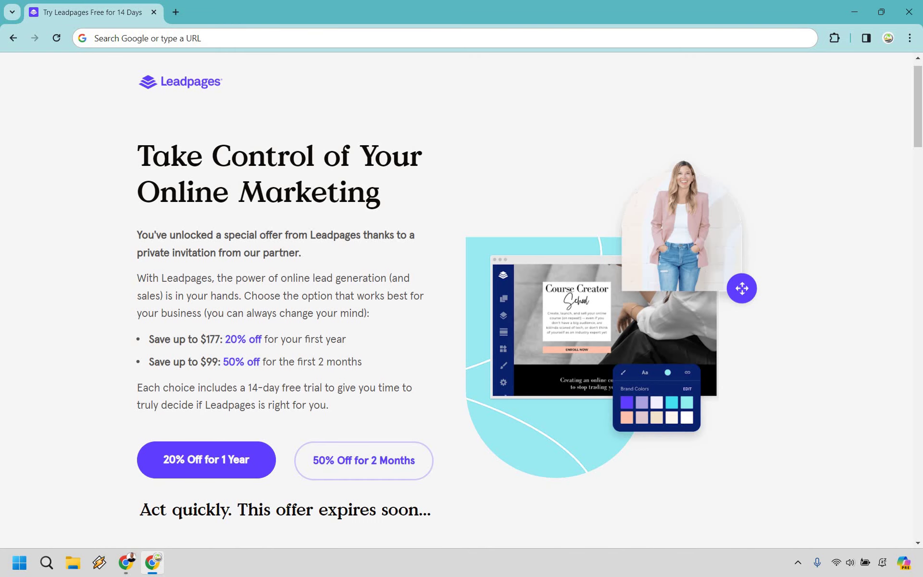